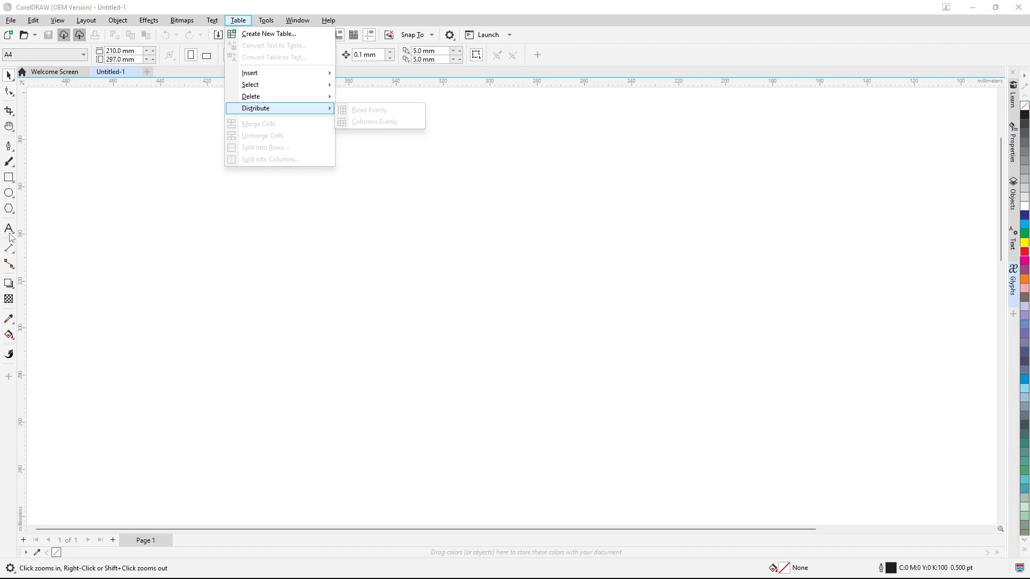
Step: Draw a table of 3 rows and 4 columns, about 86 by 114 mm, in the upper part of the page with the Table tool
left_click(12, 234)
left_click(11, 235)
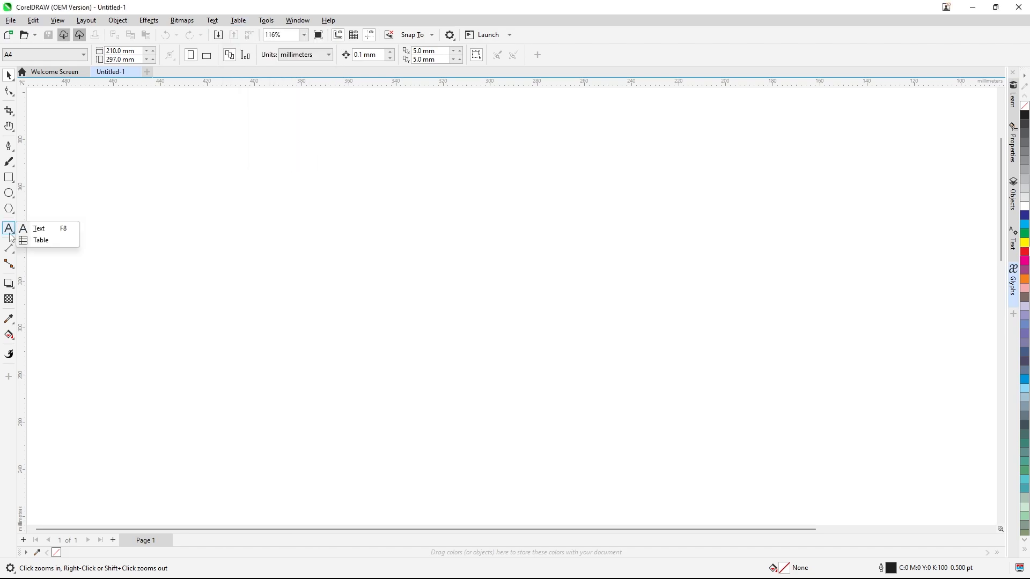
left_click(49, 244)
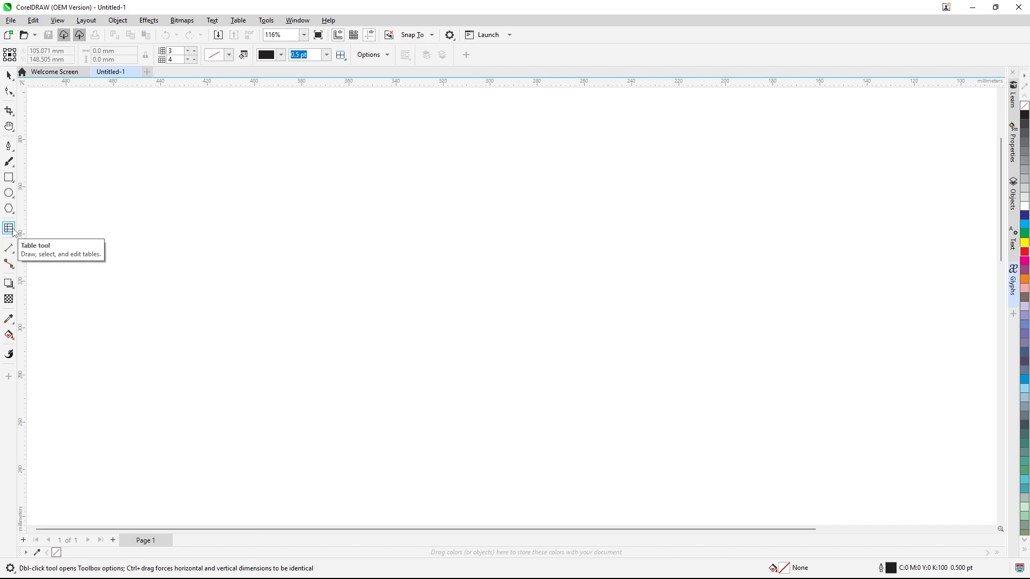
scroll(321, 150, "down", 3)
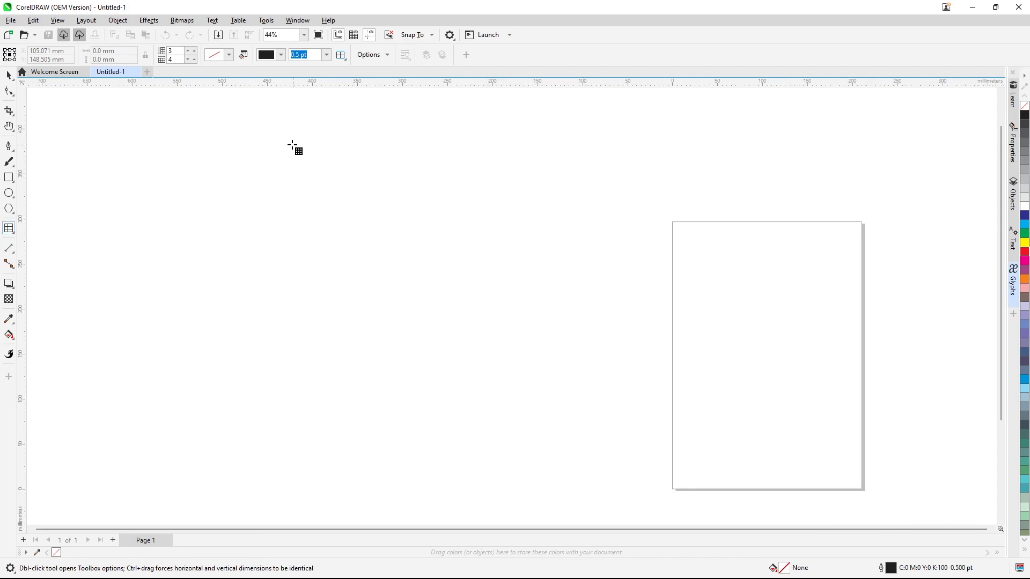
scroll(659, 250, "up", 3)
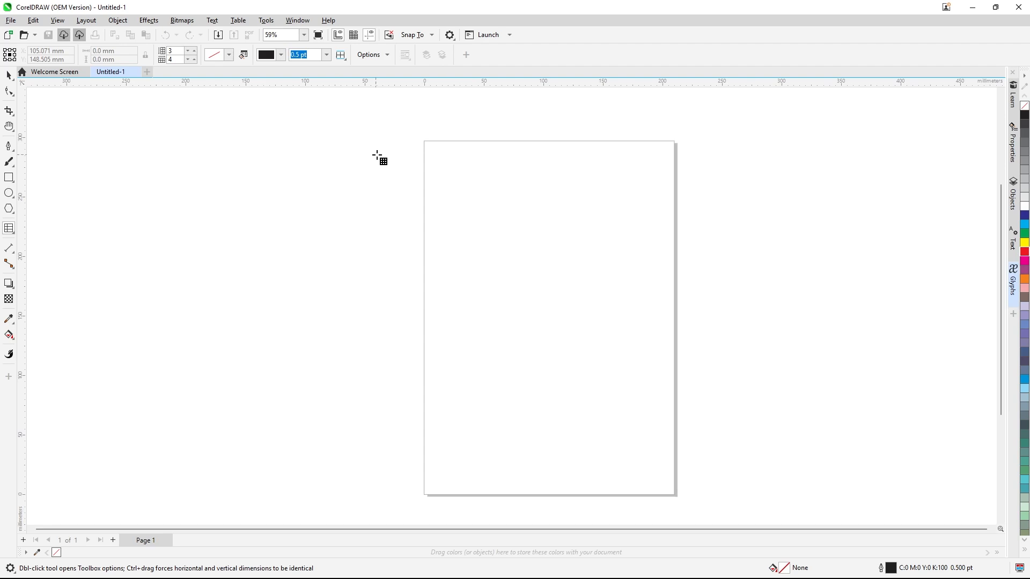
left_click_drag(441, 162, 544, 298)
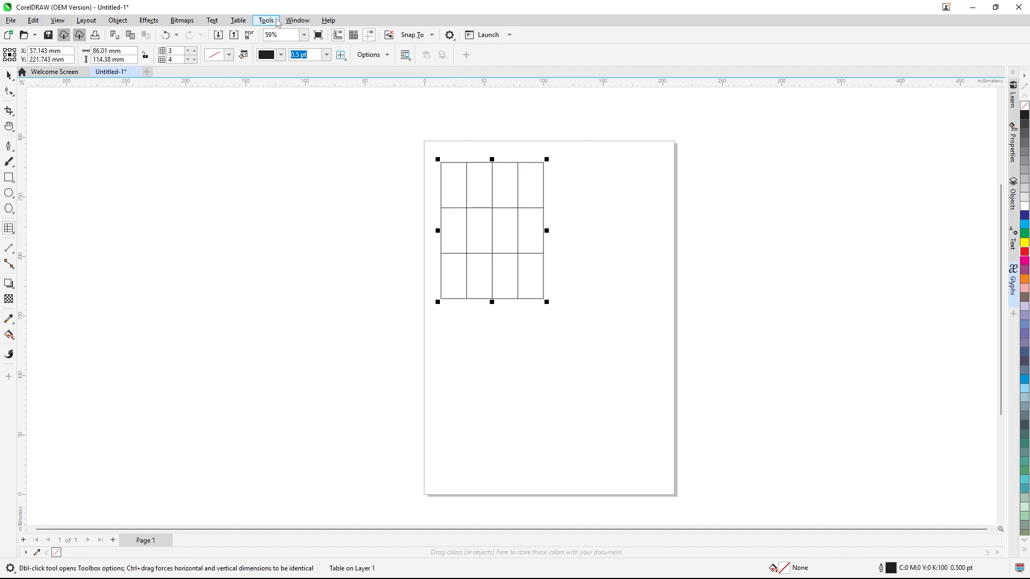
Step: Create a second table with 3 rows, 4 columns, 100 mm height and 75 mm width
left_click(213, 21)
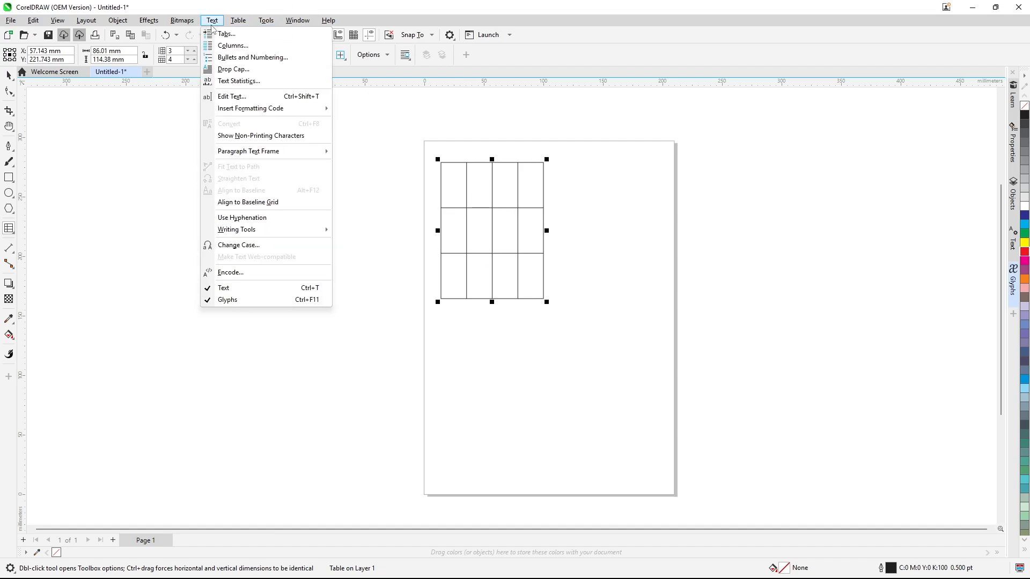
left_click(250, 33)
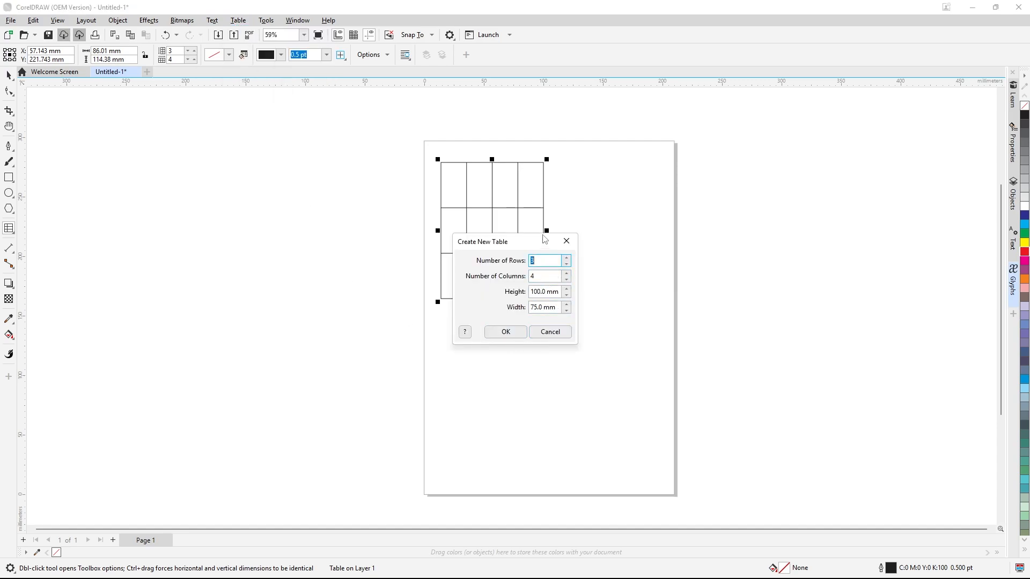
left_click_drag(546, 238, 735, 196)
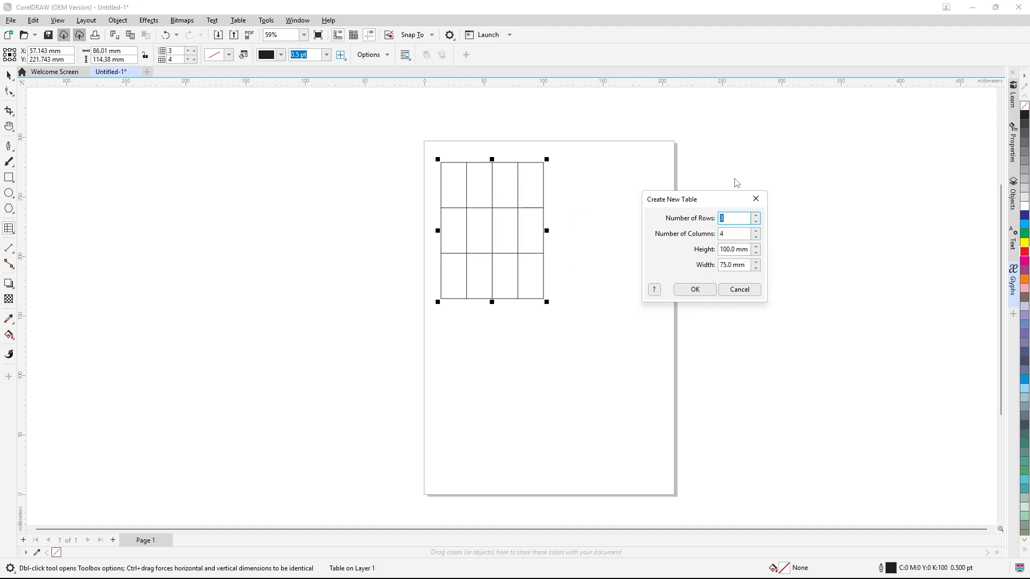
left_click(695, 289)
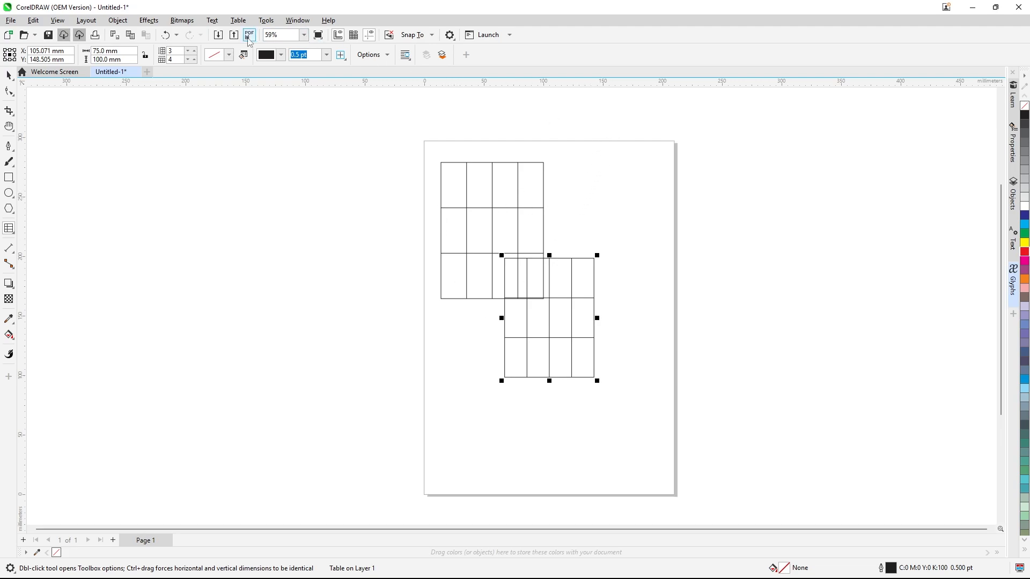
Step: Undo the creation of the second table
left_click(239, 21)
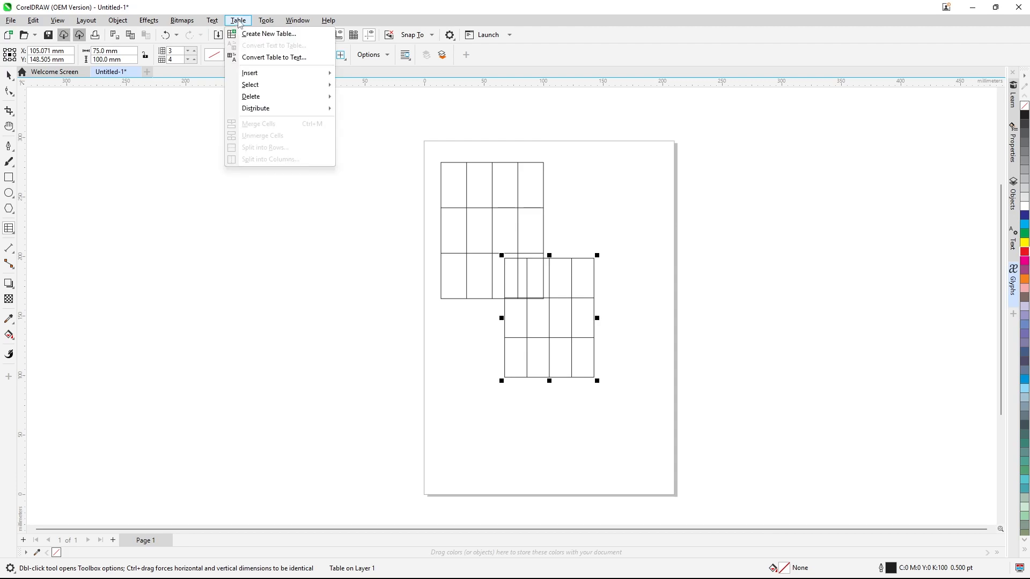
left_click(238, 21)
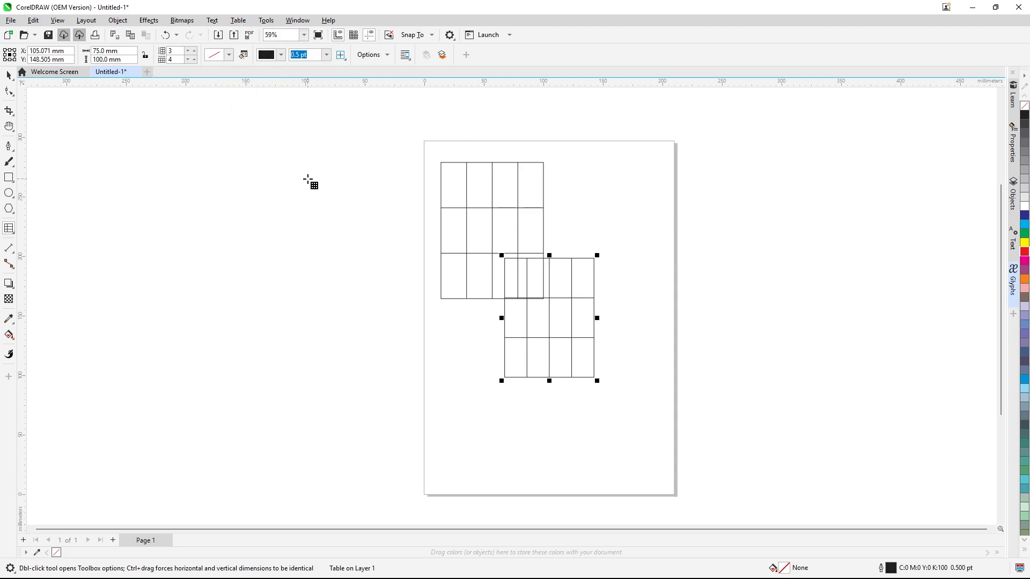
key("ctrl+z")
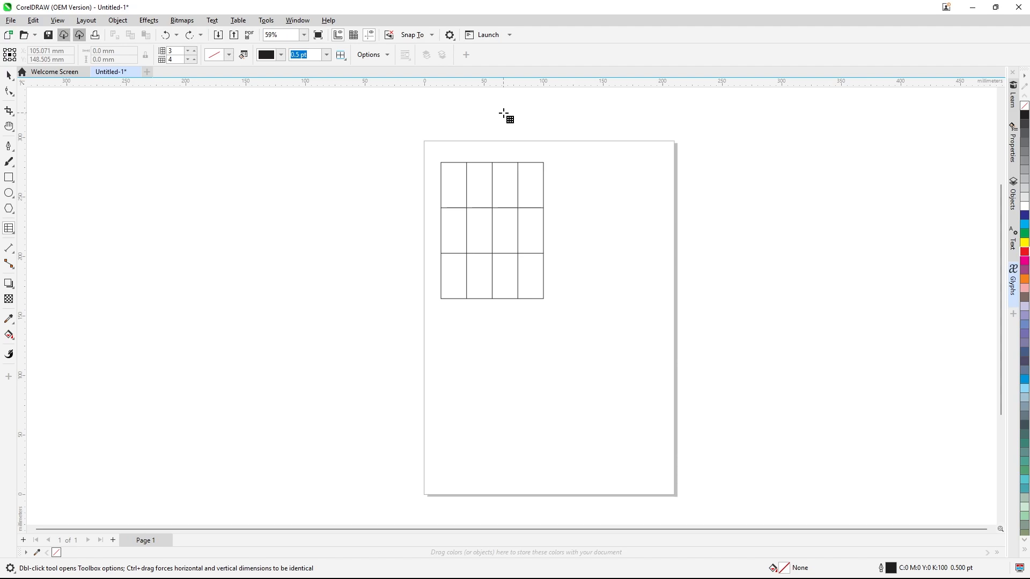
scroll(450, 168, "up", 2)
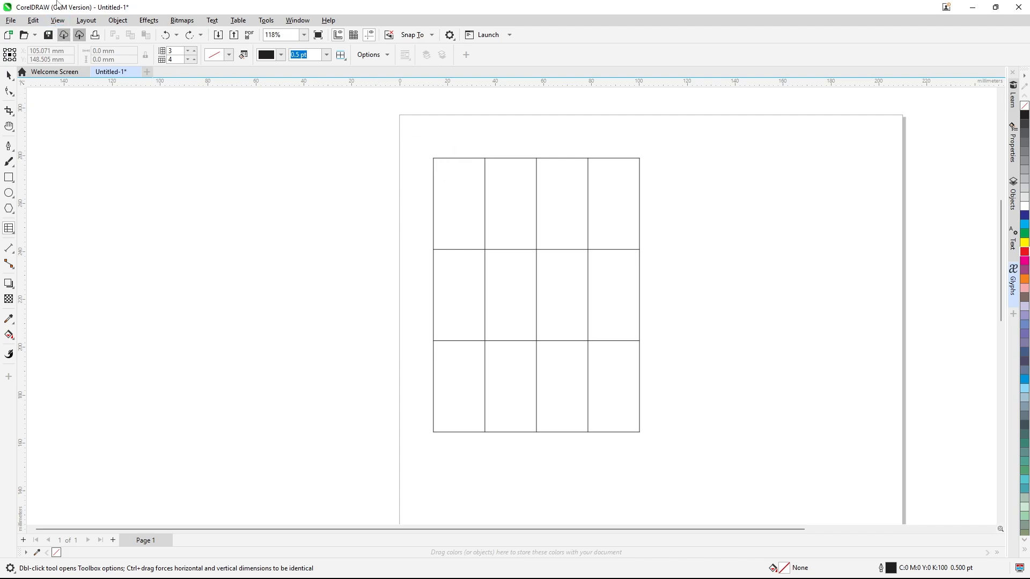
left_click(244, 22)
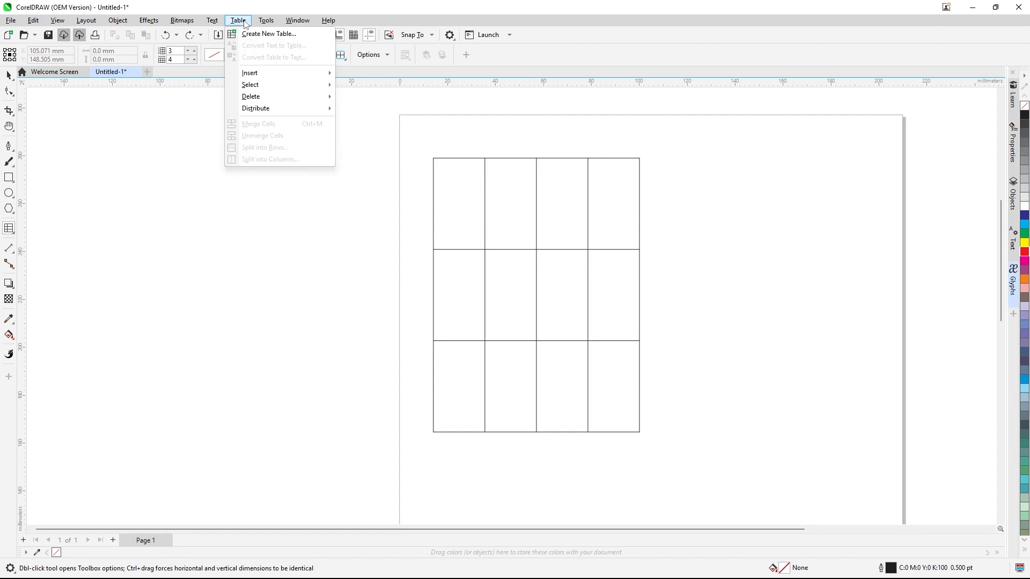
left_click(510, 52)
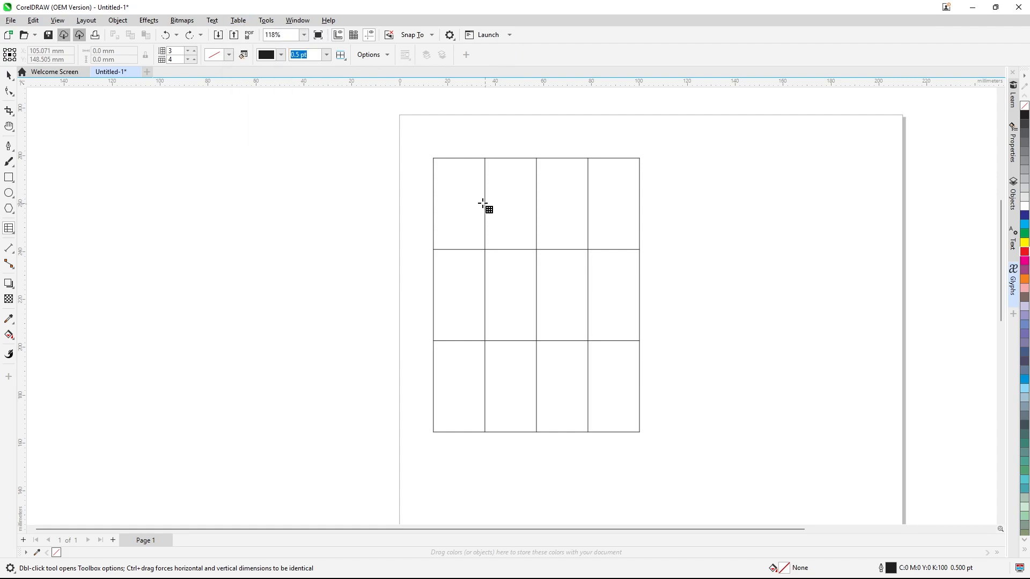
Step: Merge all four cells of the table's top row into one cell using the Table tool
left_click(9, 75)
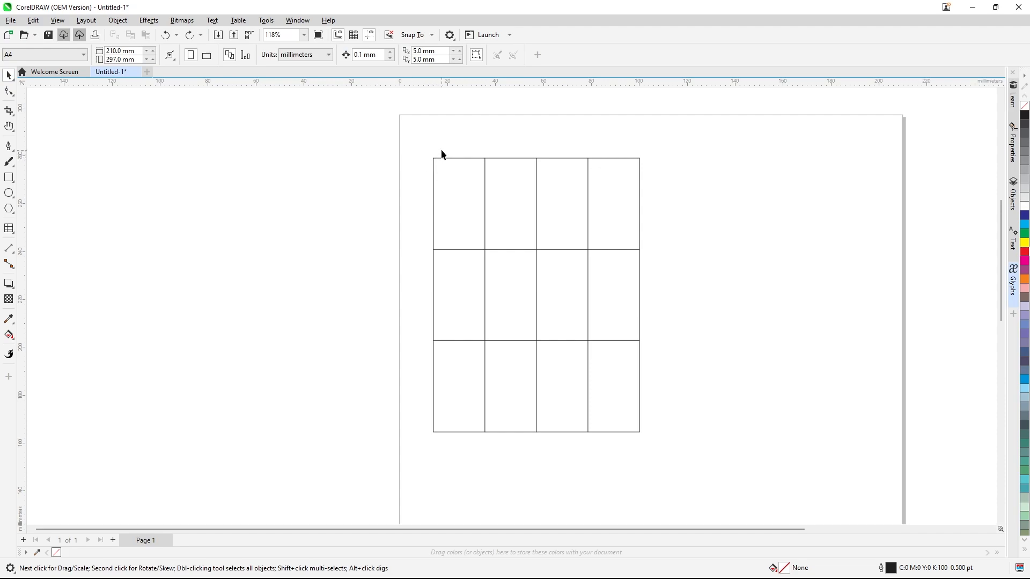
left_click(588, 253)
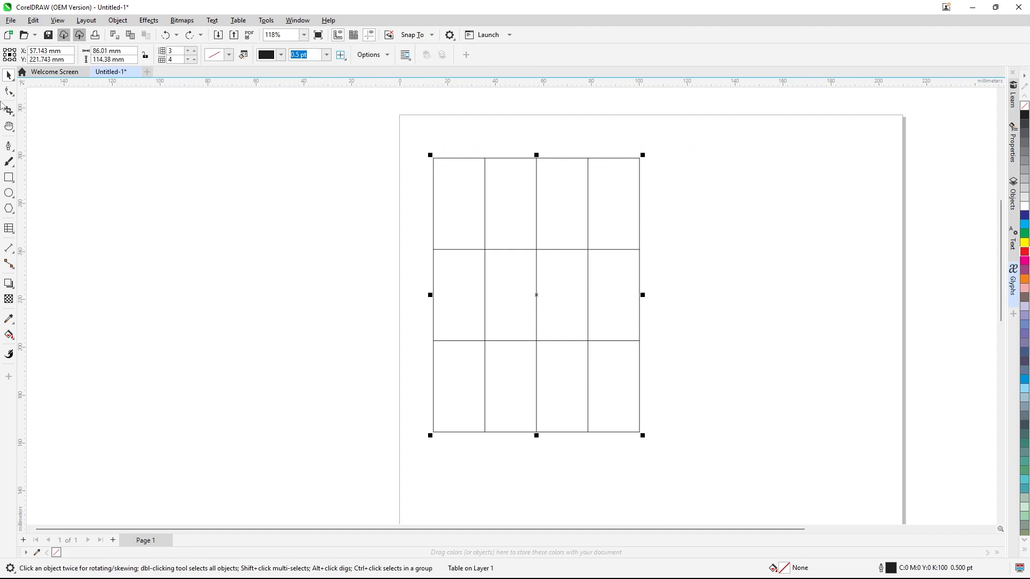
left_click(13, 236)
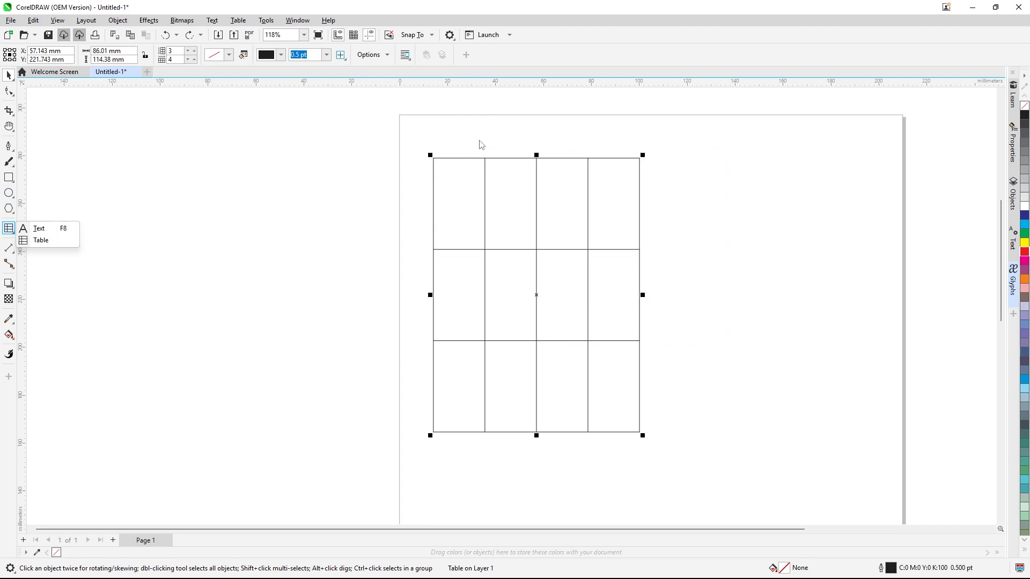
left_click(9, 248)
left_click(14, 235)
left_click(34, 240)
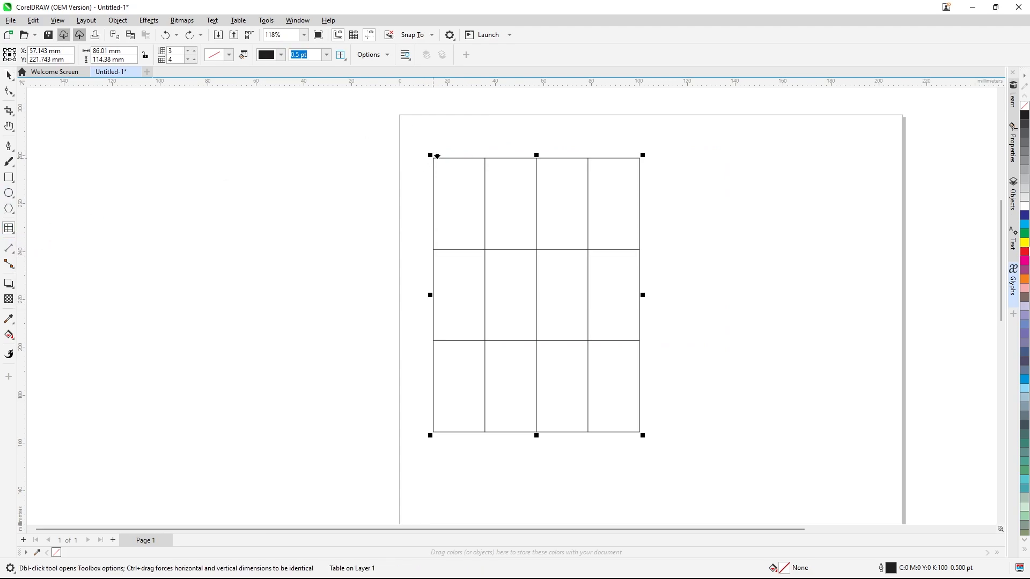
scroll(439, 156, "up", 3)
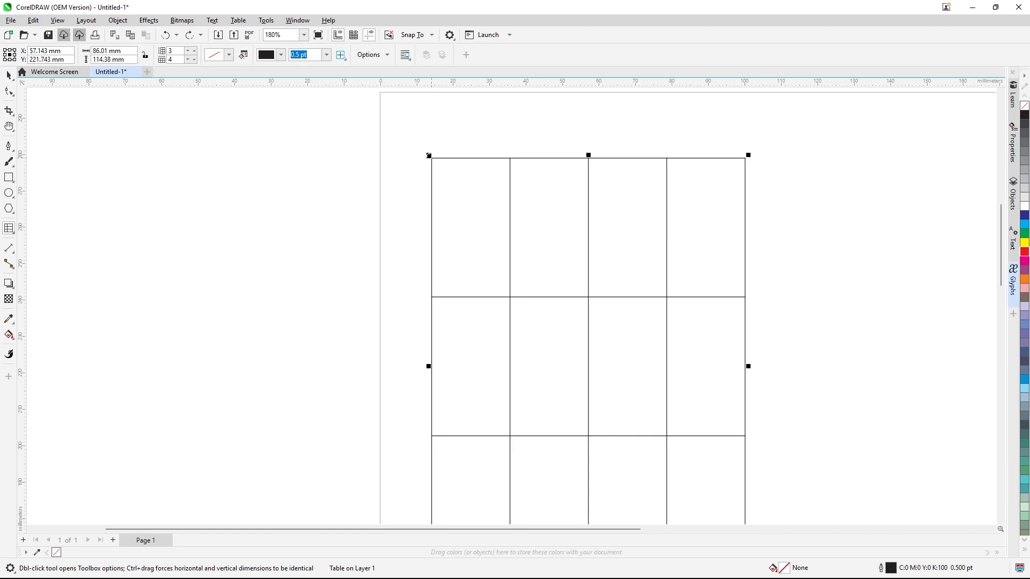
left_click(428, 169)
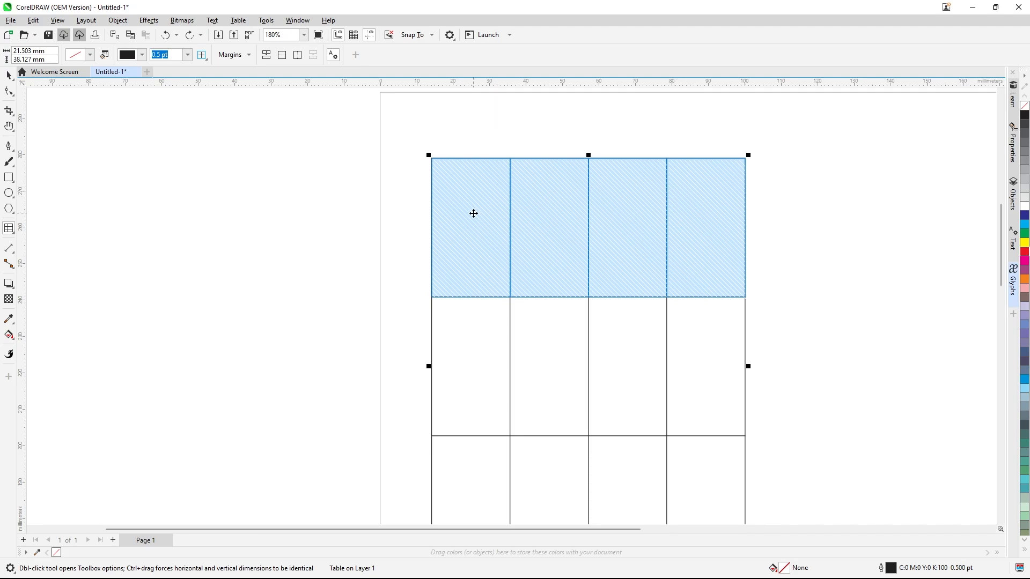
right_click(483, 185)
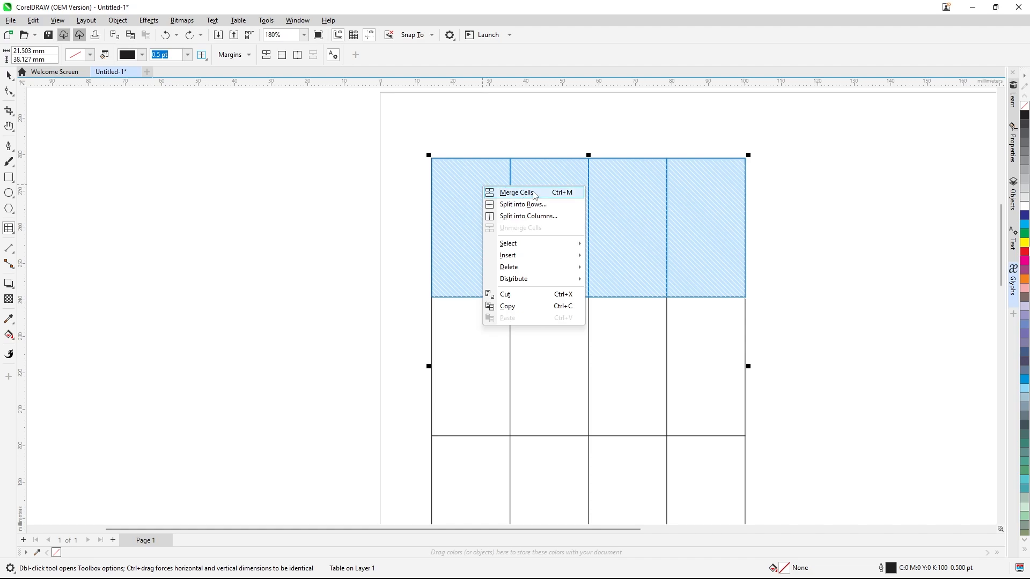
left_click(565, 197)
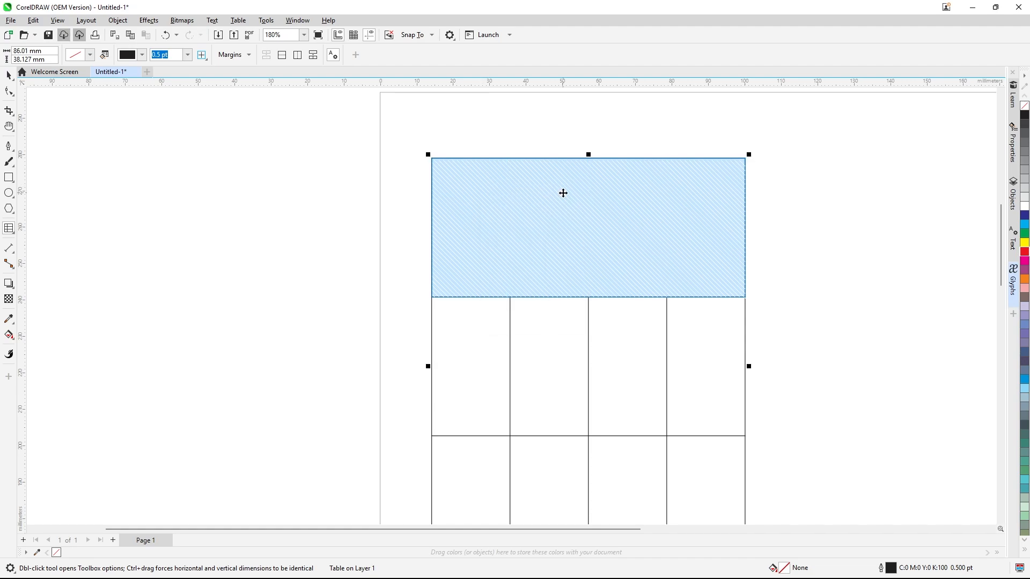
scroll(555, 153, "down", 1)
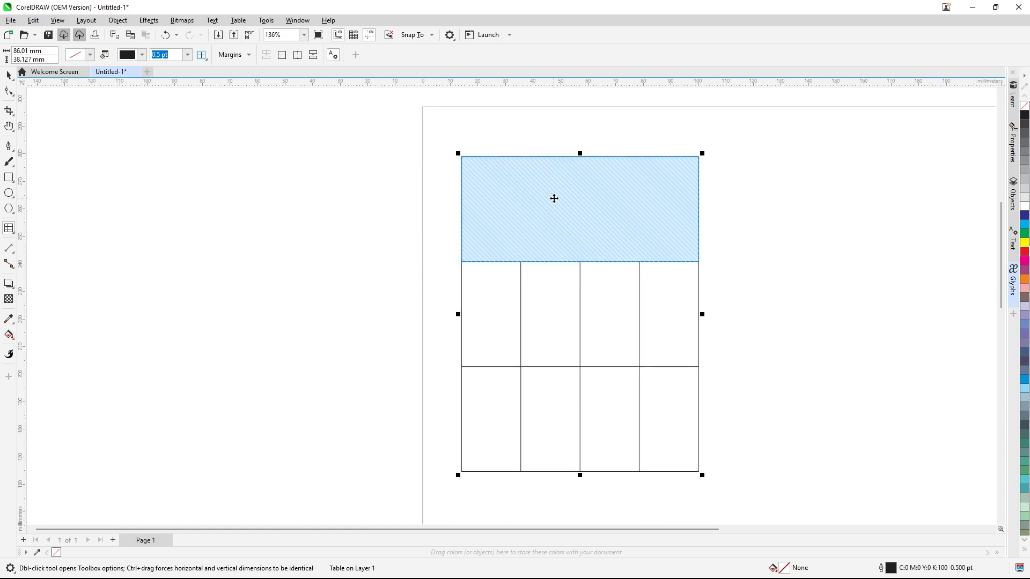
Step: Place the text cursor in the merged top cell and examine its margin, horizontal alignment and vertical alignment options
left_click(550, 198)
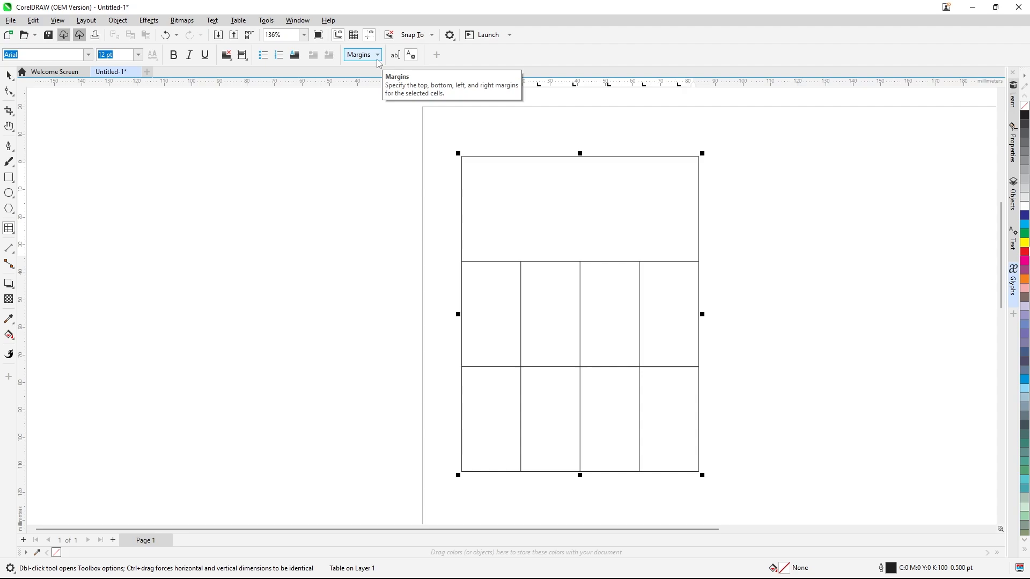
left_click(377, 55)
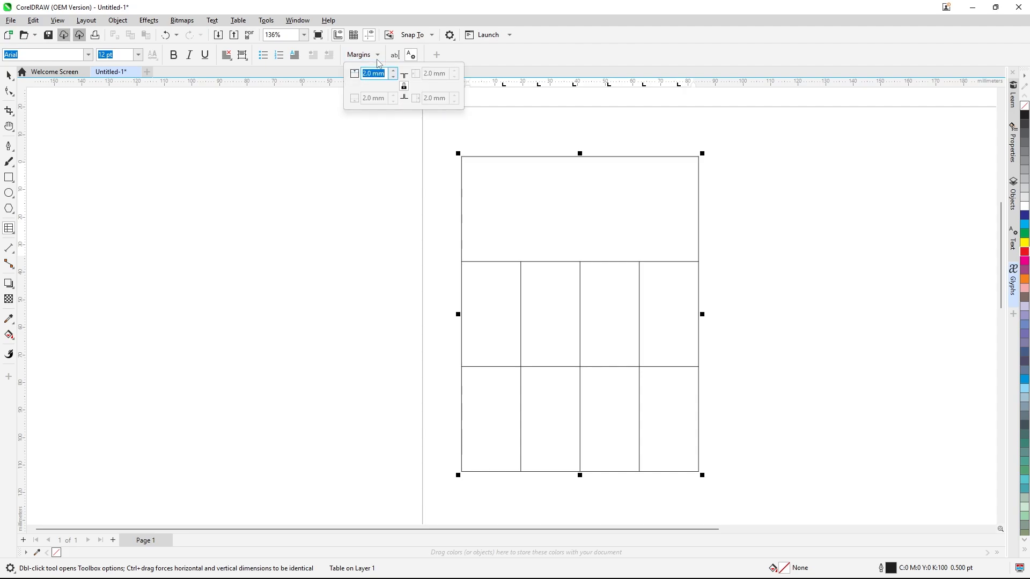
left_click(377, 59)
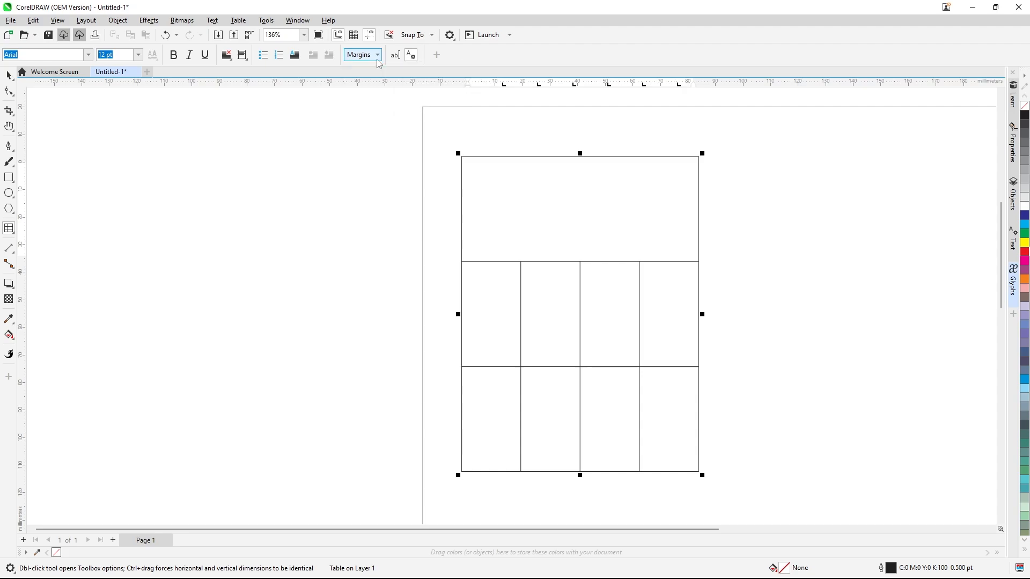
left_click(231, 58)
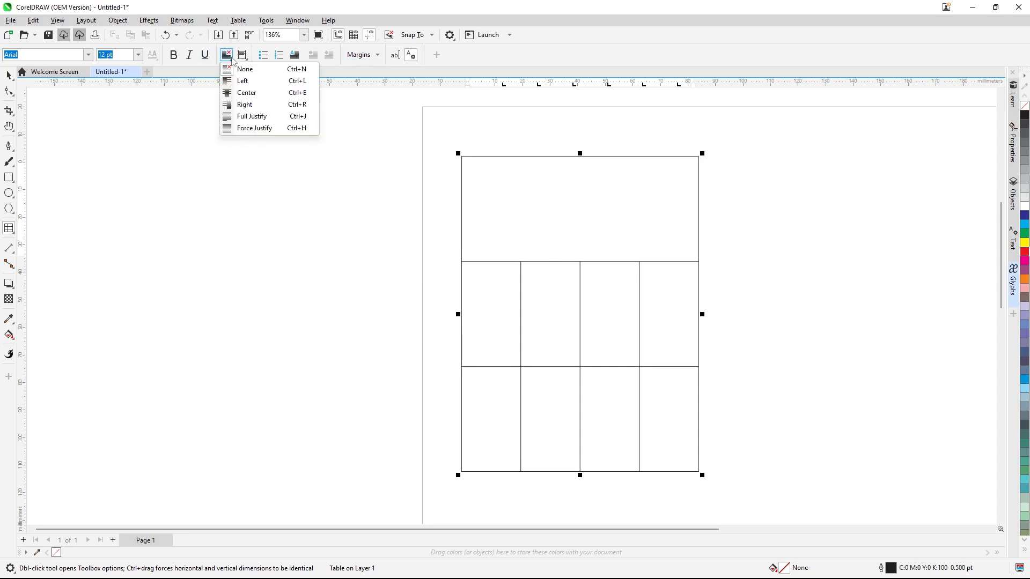
left_click(244, 59)
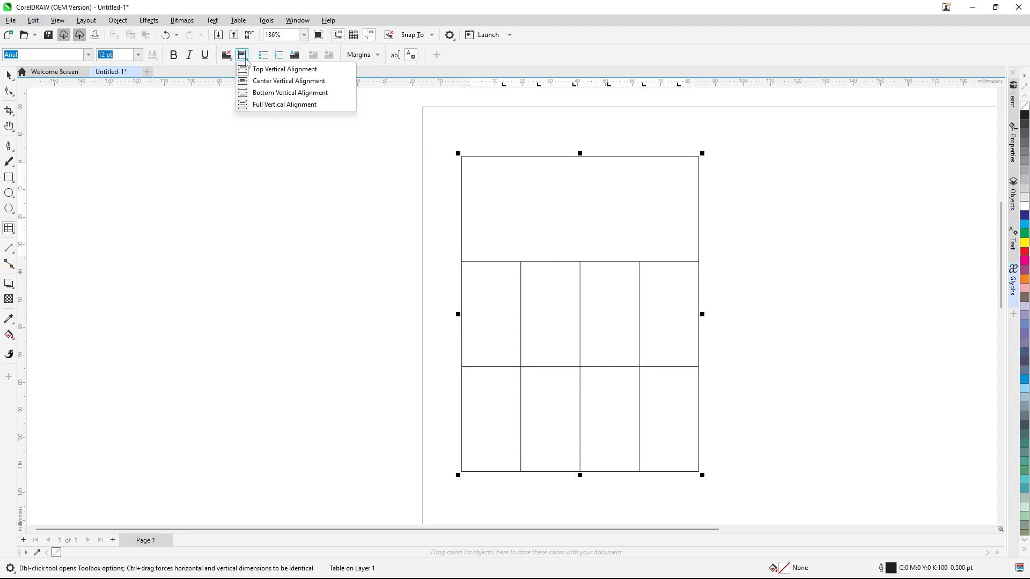
left_click(246, 60)
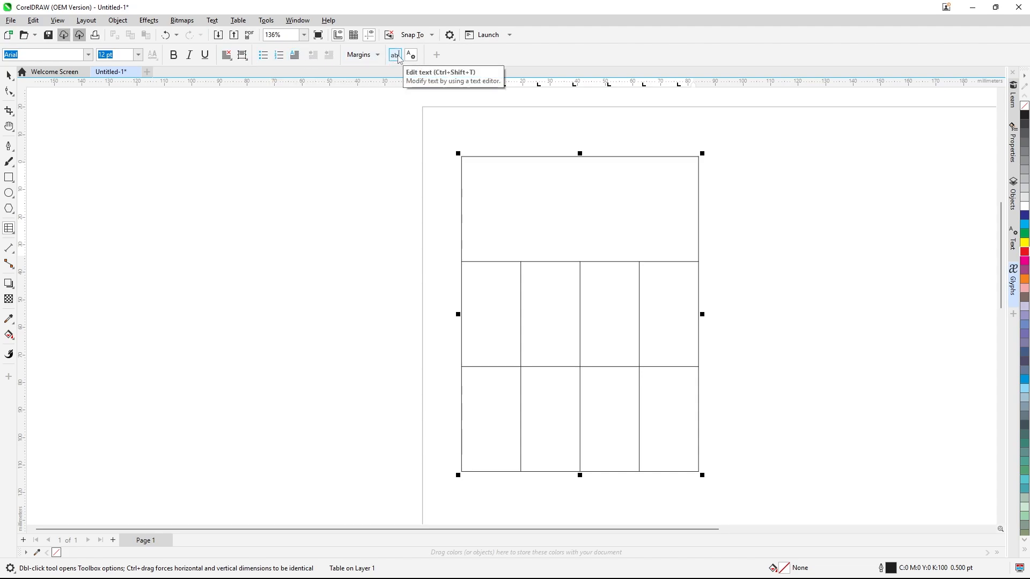
Step: Enter the sample text "RHERHEHHHRTJRJTYTUTUKTYUUY THRTR6Y57" in the merged top cell
left_click(508, 203)
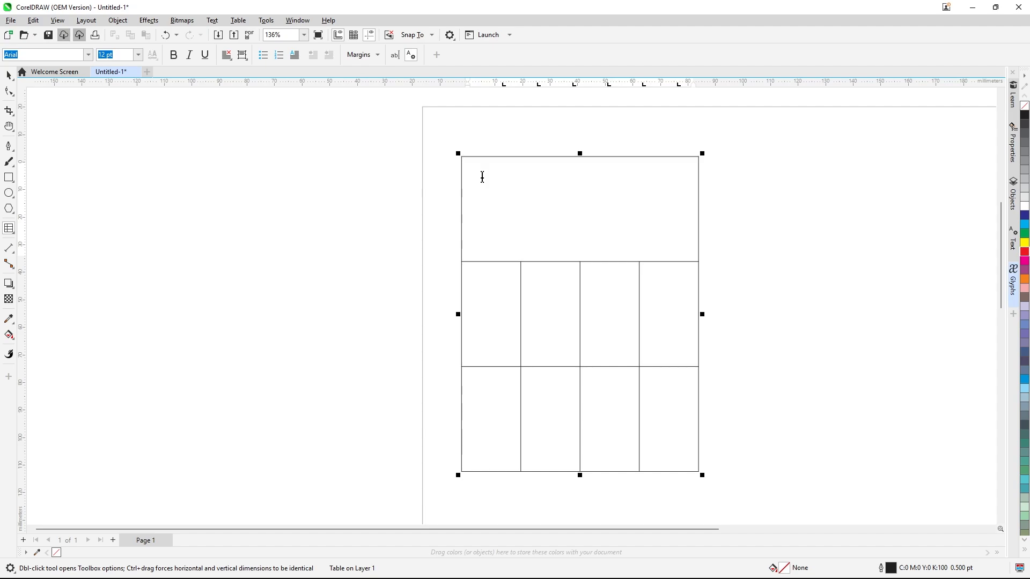
type("RHERHEHHHRTJRJTYTUTUKTYUUY")
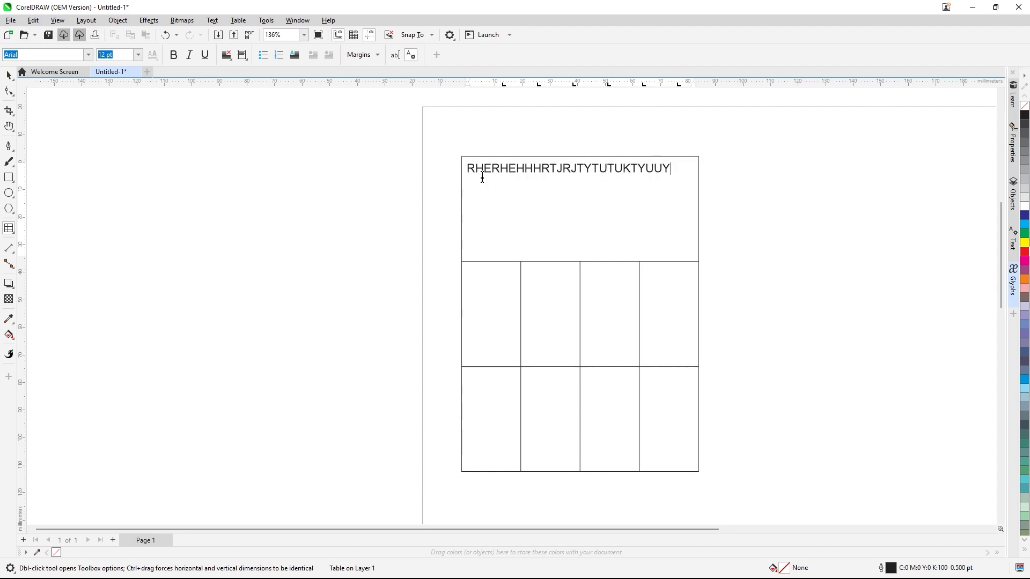
type("THRTR6Y57")
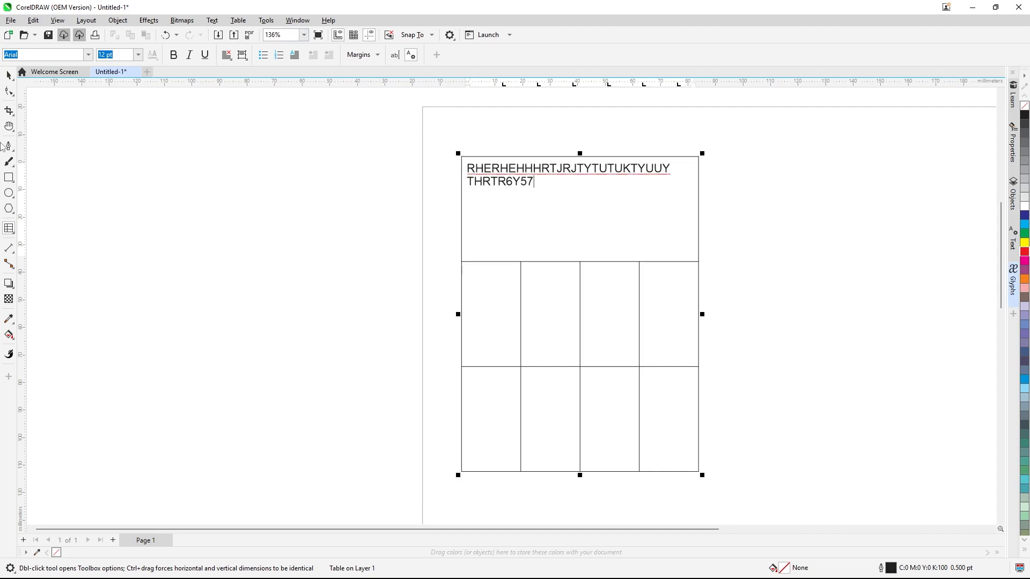
Step: Remove the sample text from the merged top cell of the table
left_click(9, 75)
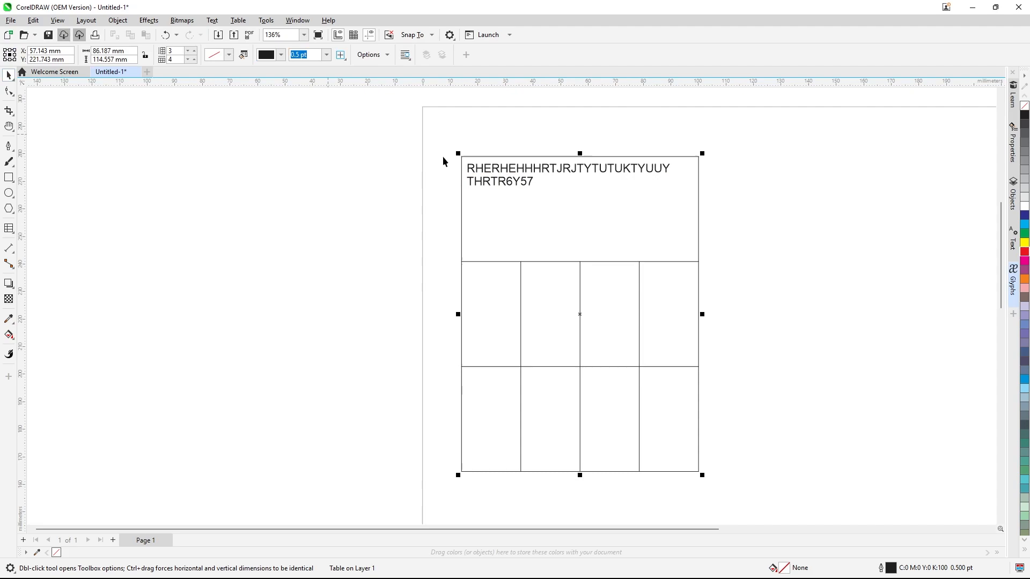
left_click(460, 173)
left_click_drag(512, 168, 467, 168)
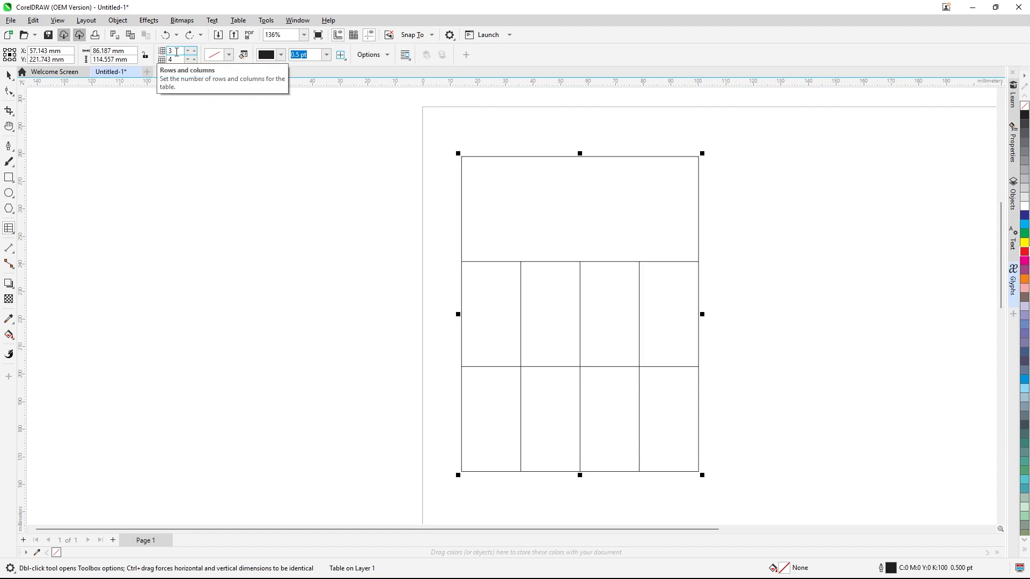
Step: Set the table to 3 rows and 6 columns, trying 4 rows along the way
left_click(194, 51)
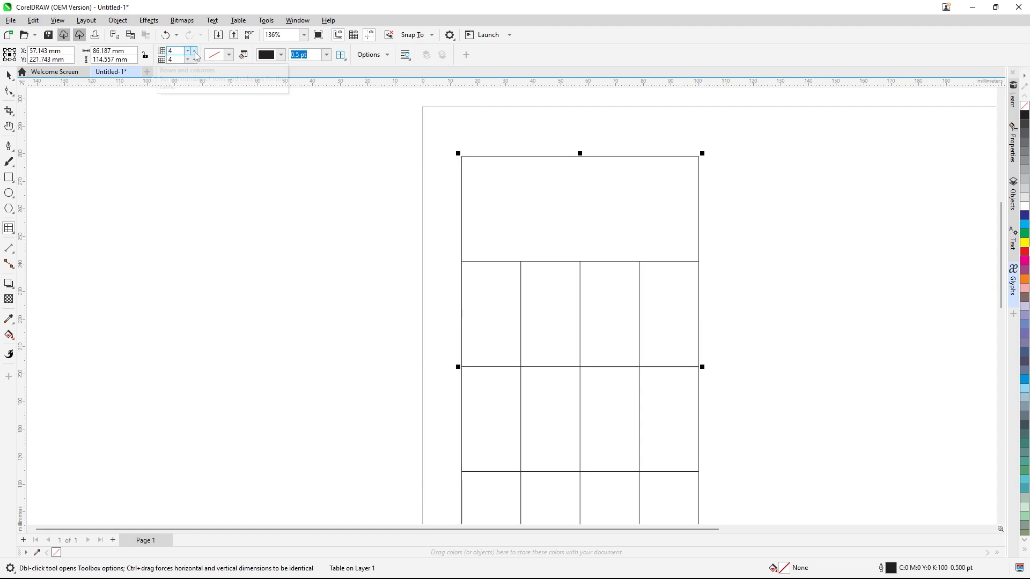
scroll(623, 223, "down", 2)
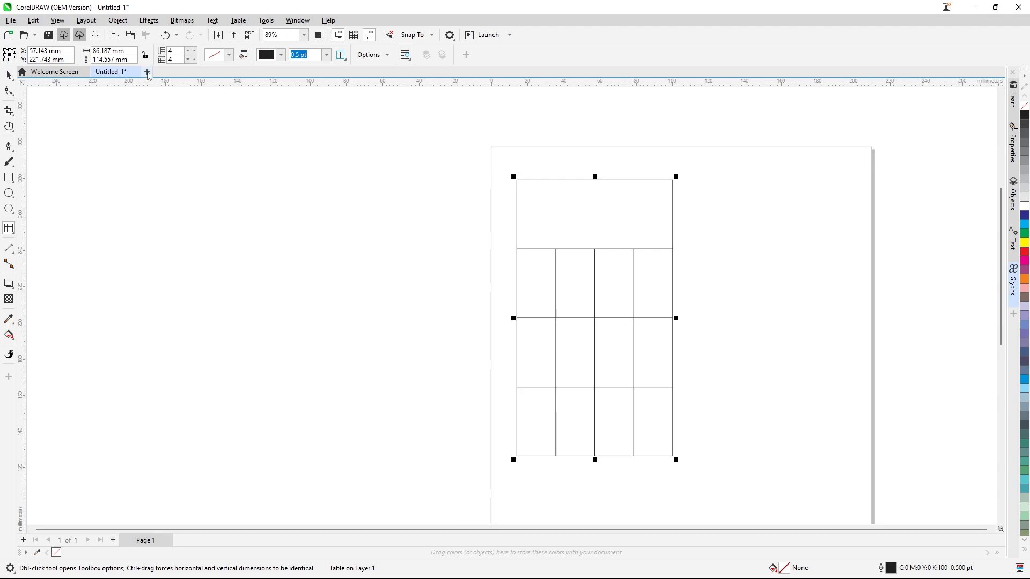
left_click(194, 60)
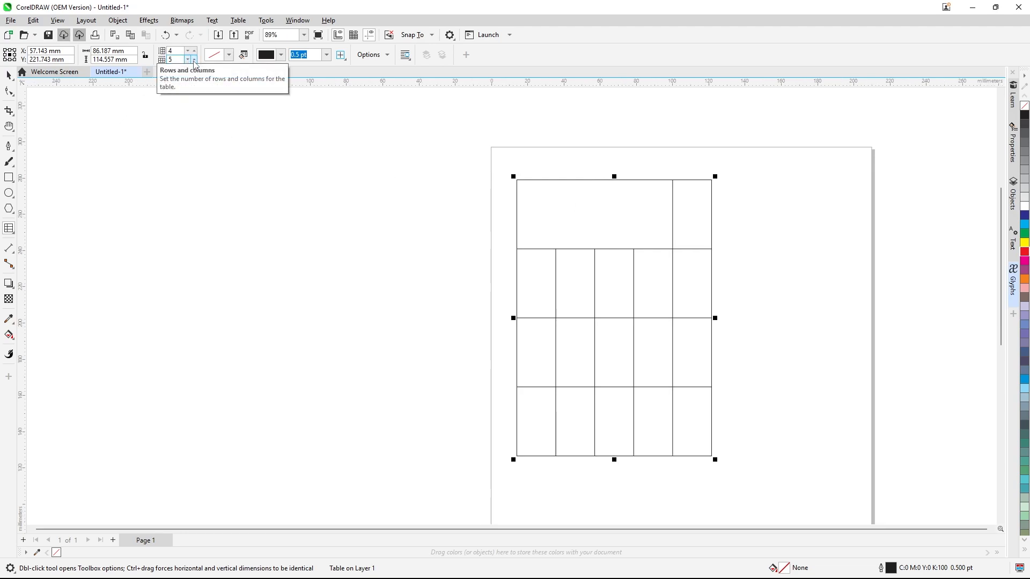
left_click(194, 60)
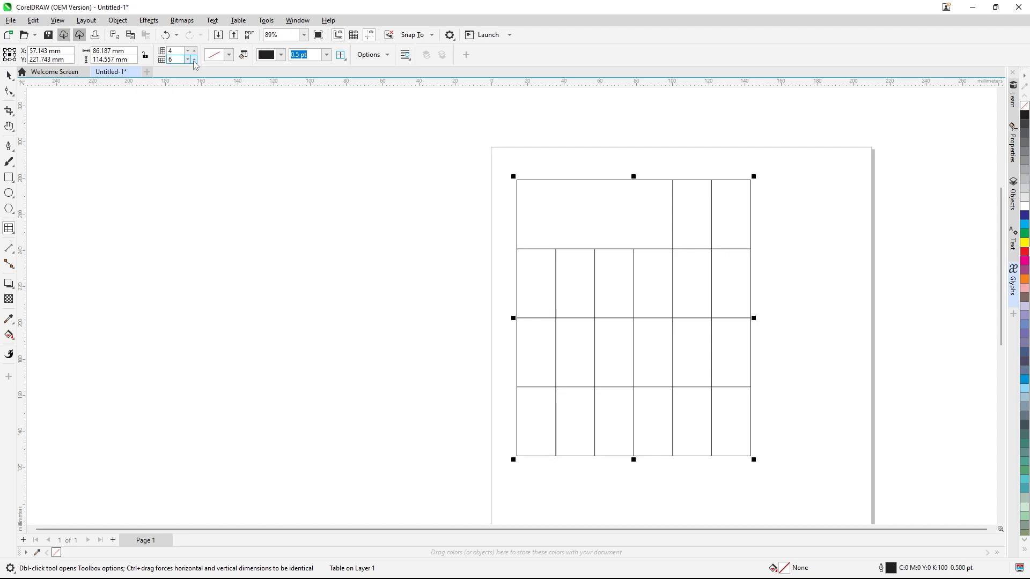
left_click(188, 51)
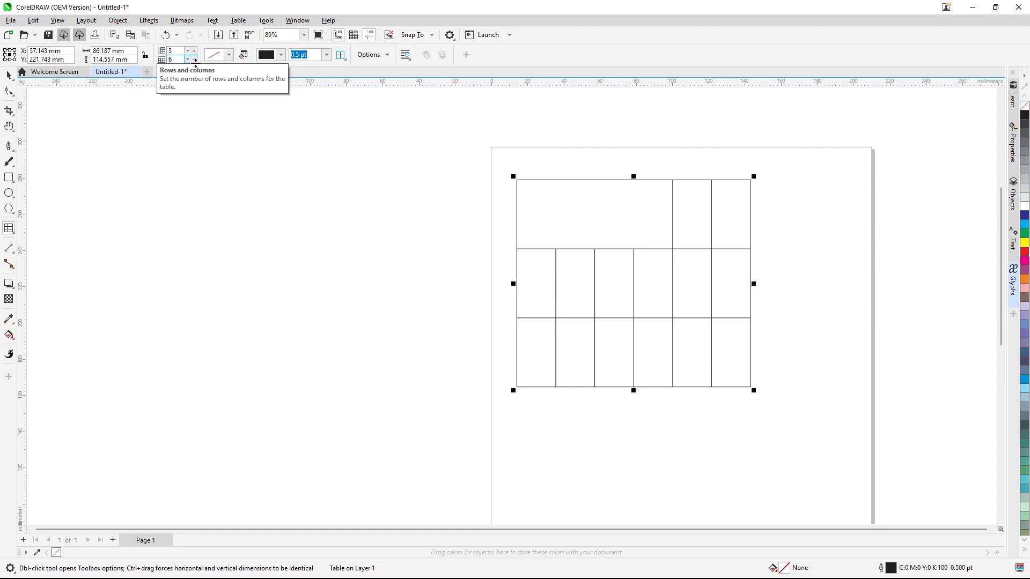
Step: Fill the whole table with yellow from the CMYK Palette
left_click(228, 55)
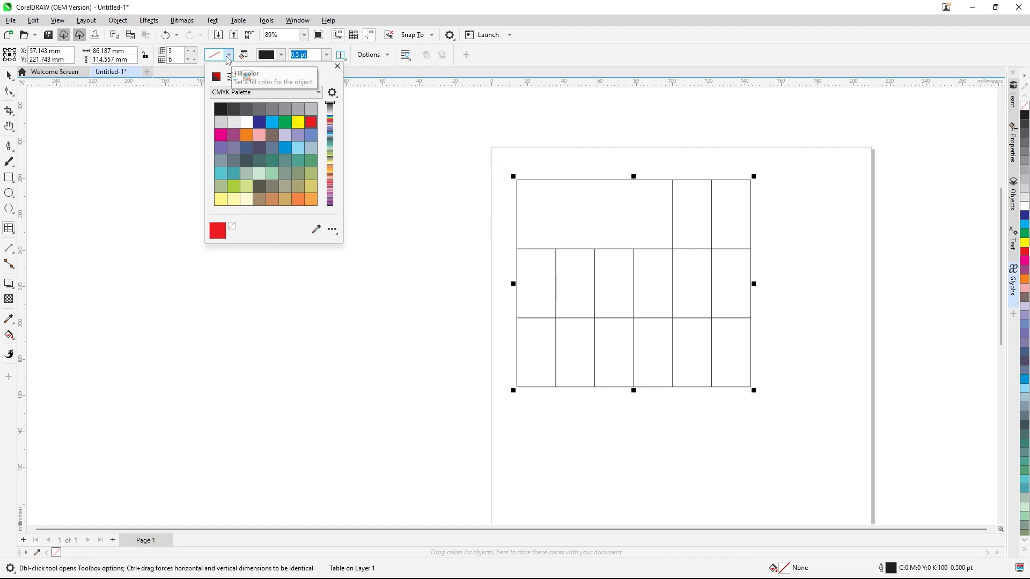
left_click(301, 123)
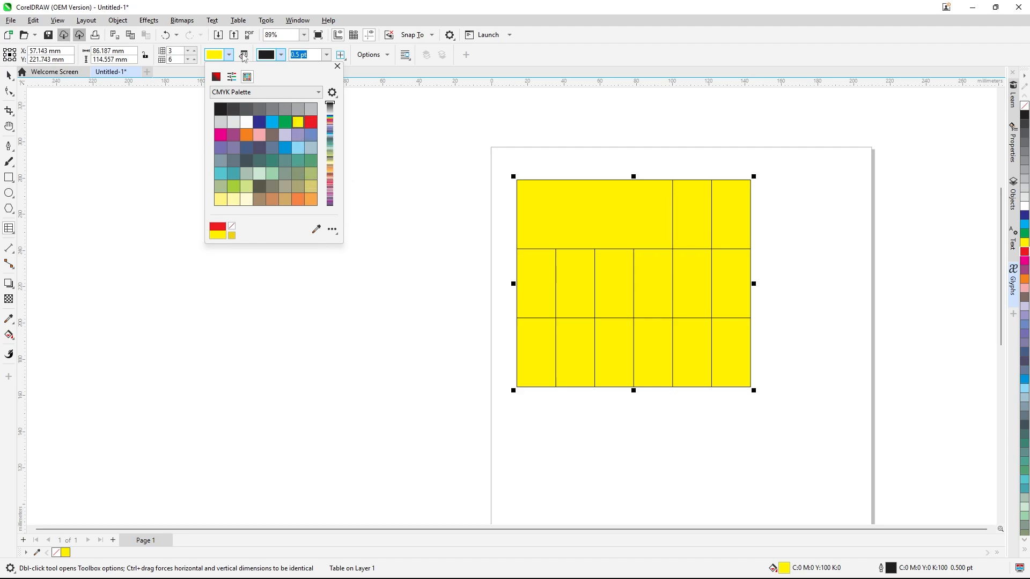
left_click(541, 62)
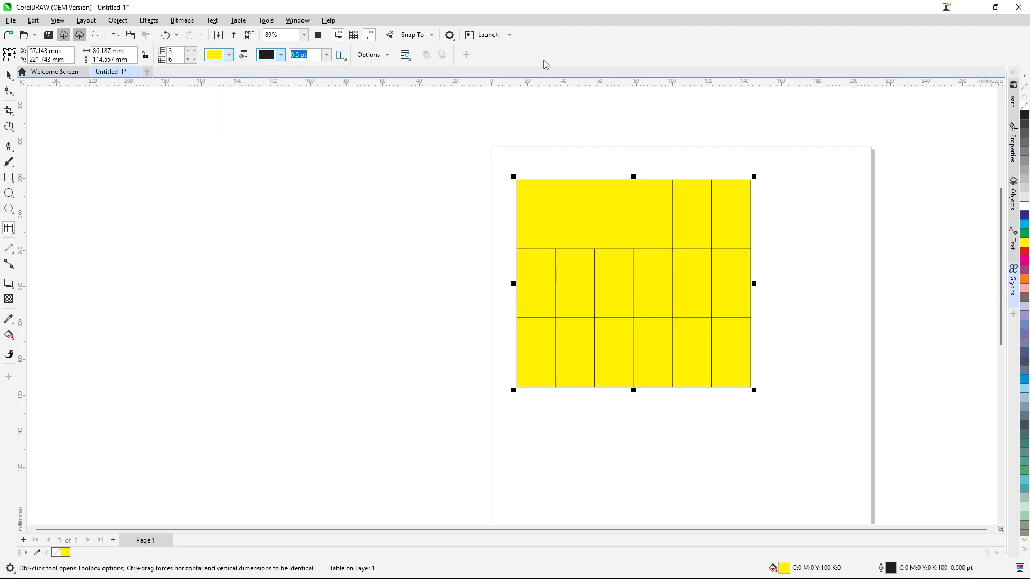
Step: Edit the table's uniform fill and change its color to Light Orange from the CMYK Palette
left_click(243, 56)
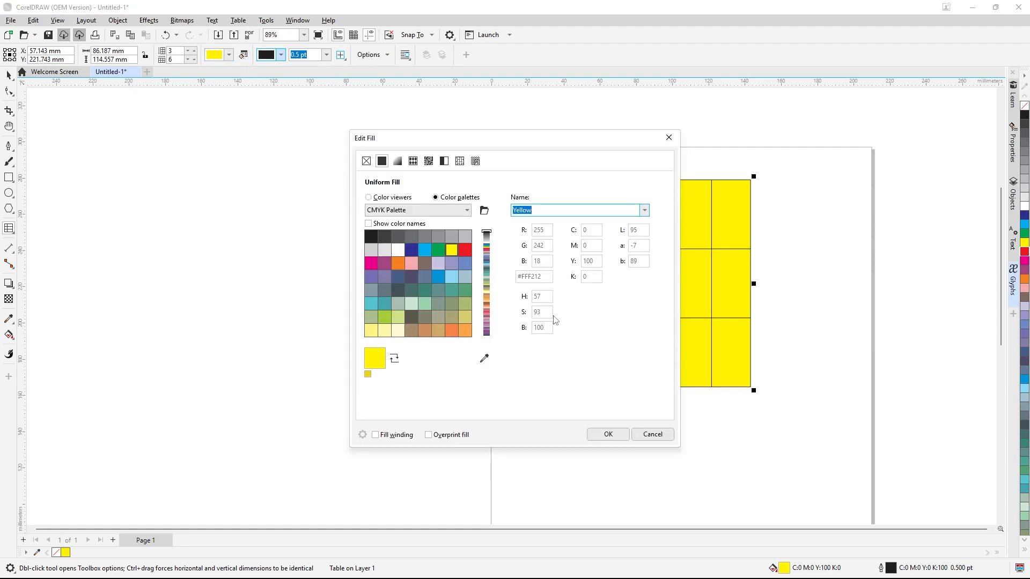
left_click(465, 330)
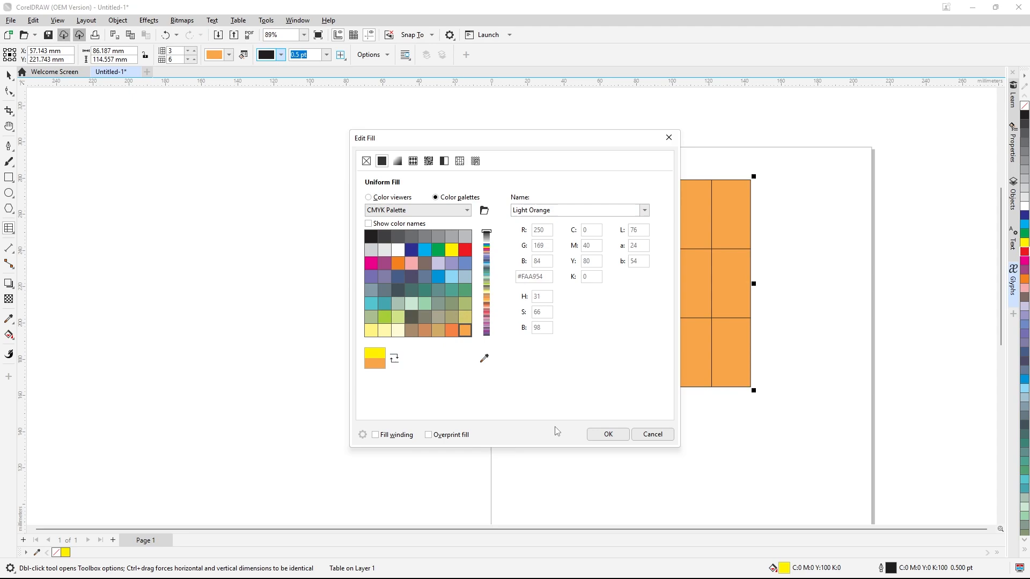
left_click(591, 439)
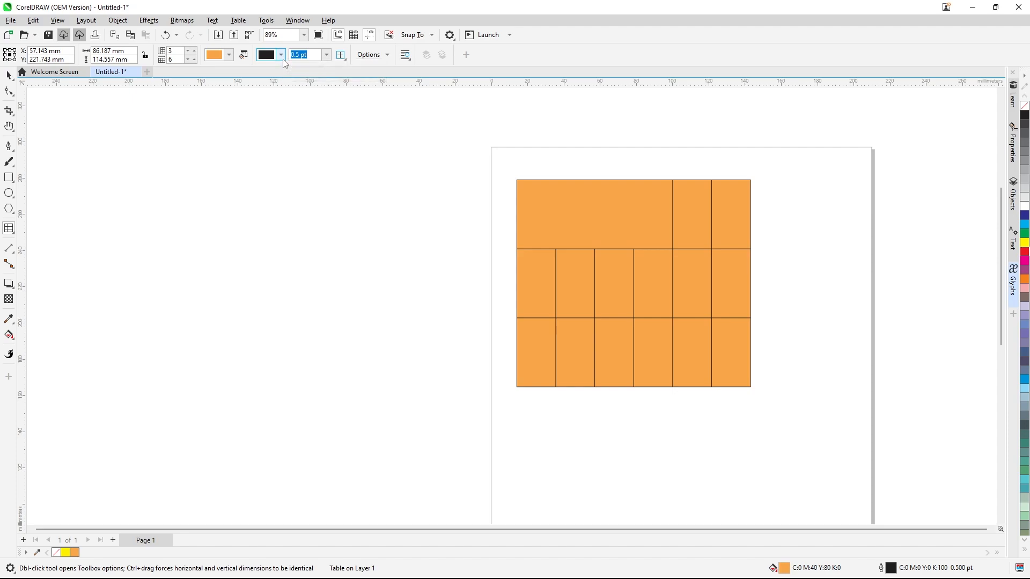
Step: Color the table's outer border red (C:0 M:100 Y:100 K:0)
left_click(281, 55)
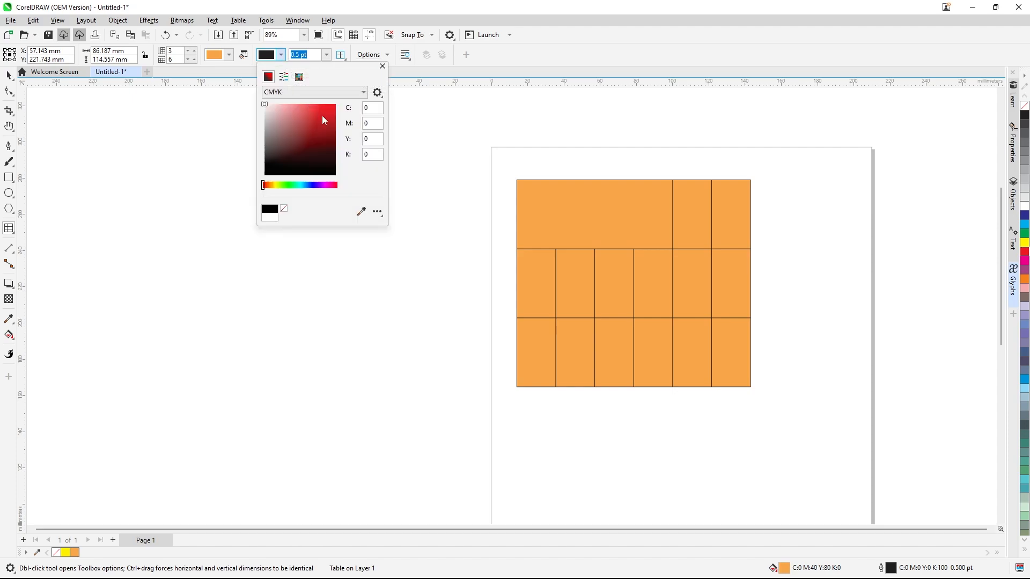
left_click_drag(321, 115, 390, 87)
left_click(449, 69)
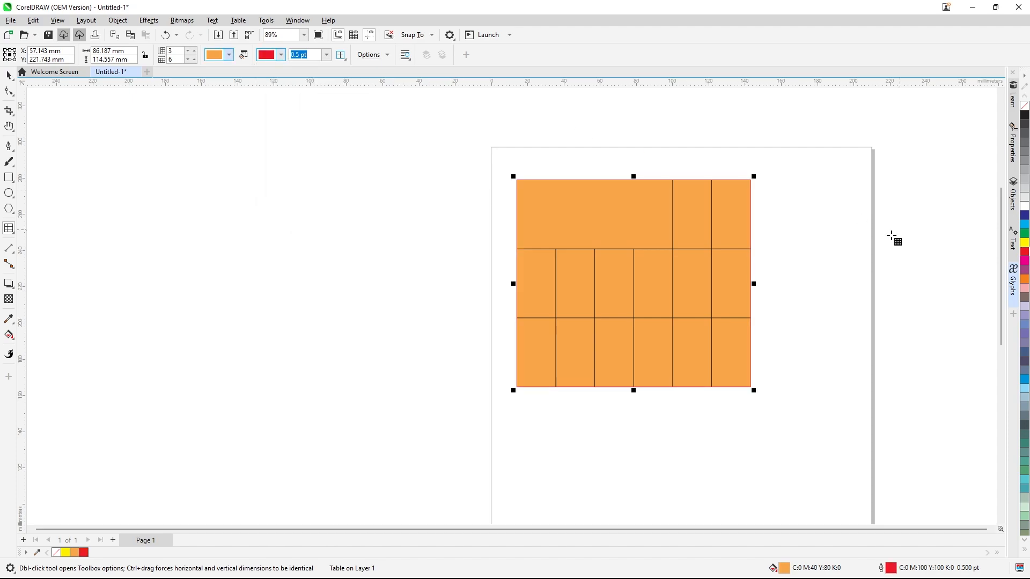
scroll(837, 238, "up", 3)
scroll(593, 147, "down", 2)
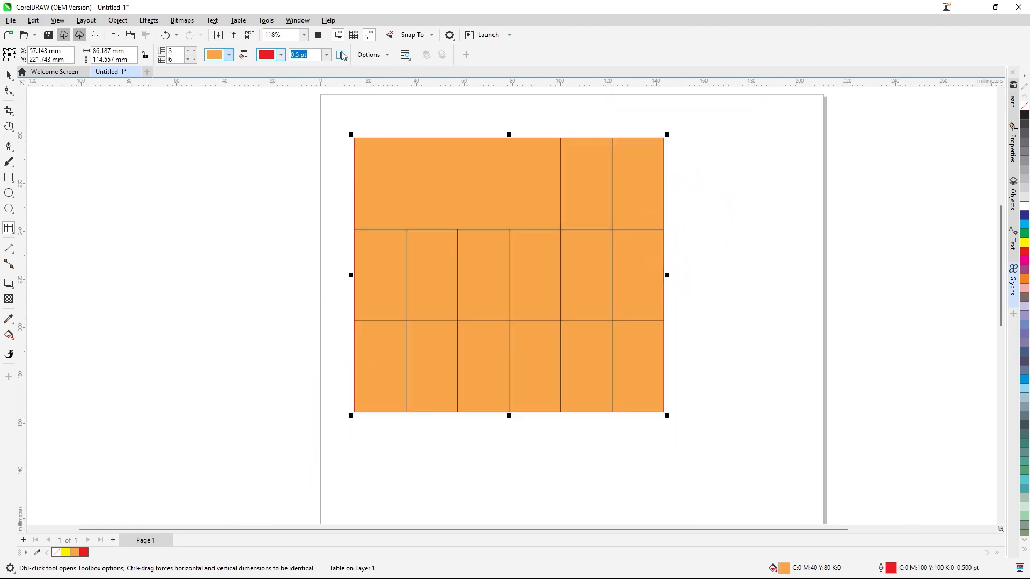
Step: Remove the table's fill and set its outer border width to 3.0 pt
left_click(224, 57)
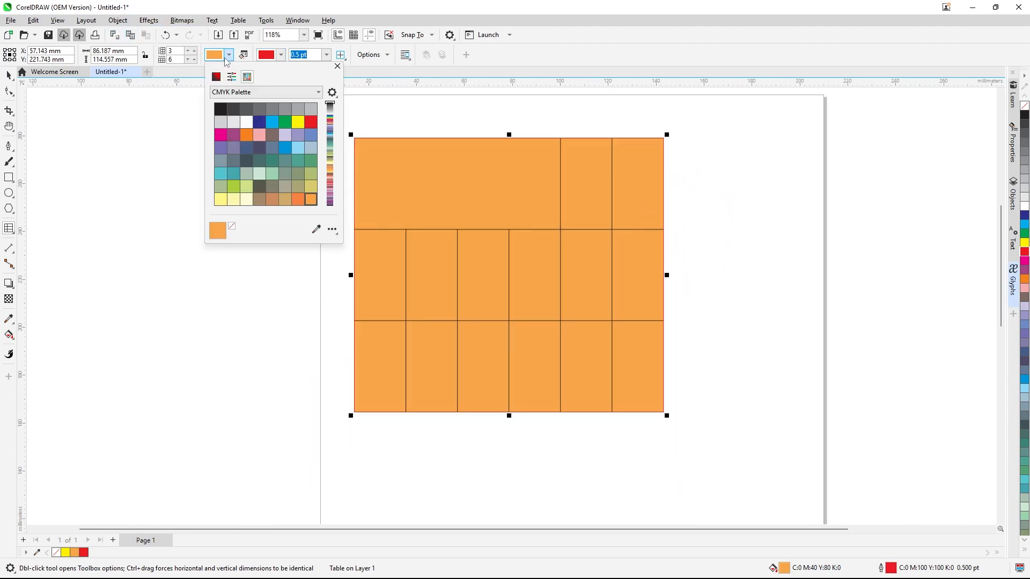
left_click(233, 227)
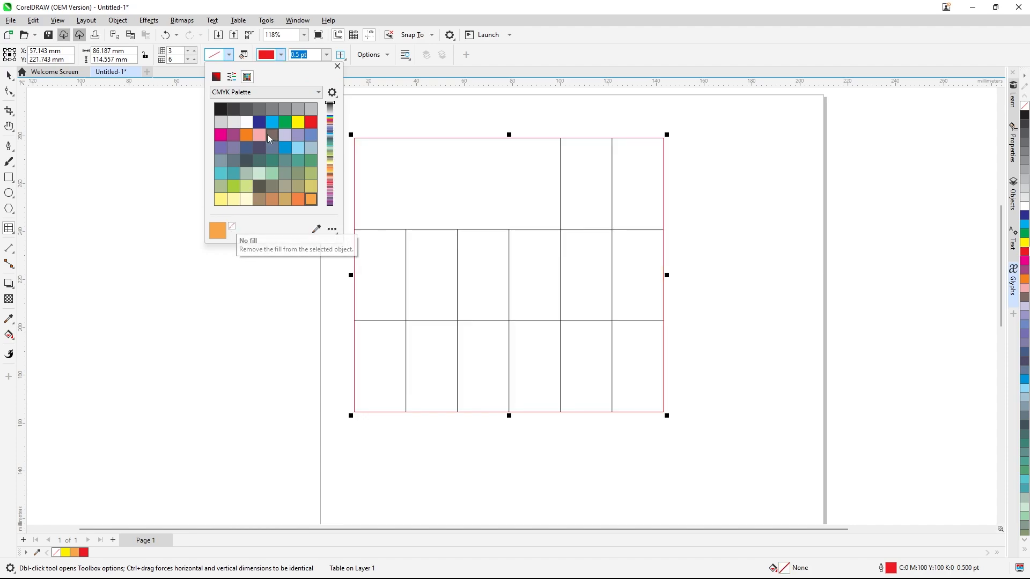
left_click(338, 66)
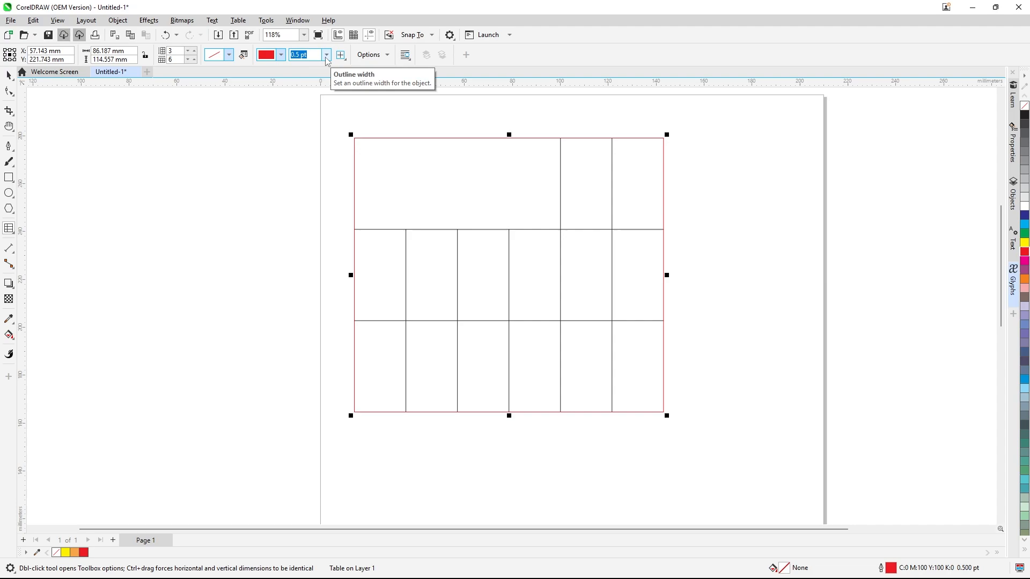
left_click(327, 55)
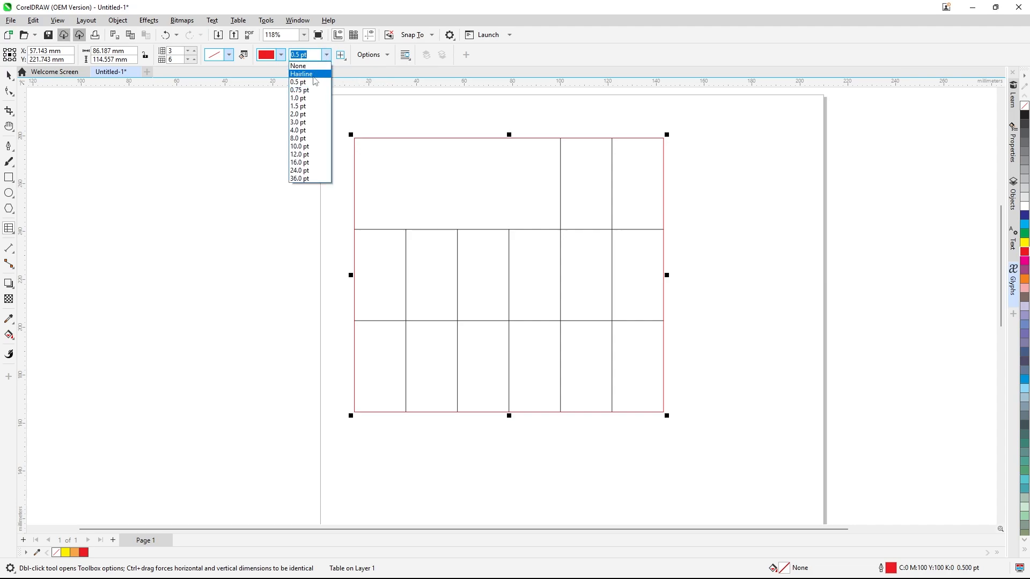
left_click(297, 121)
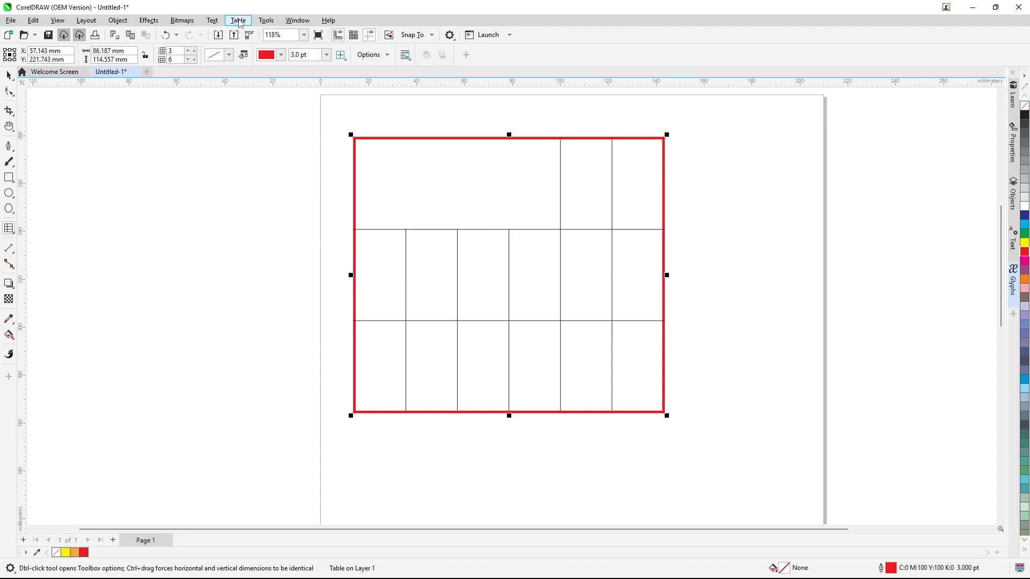
Step: Target the table's inside borders and color them blue (C:100 M:20 Y:0 K:0) after trying Cyan
left_click(341, 56)
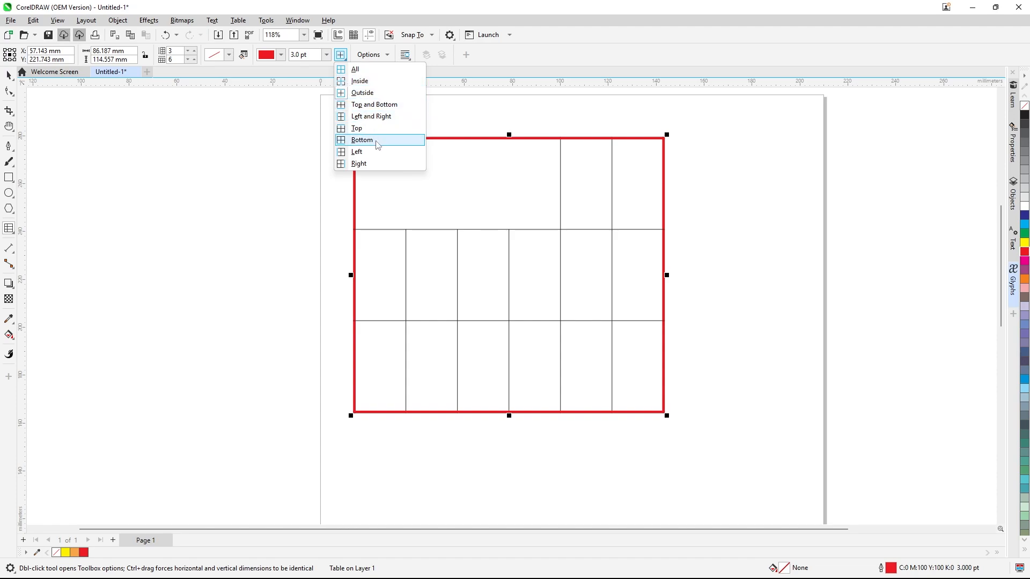
left_click(372, 82)
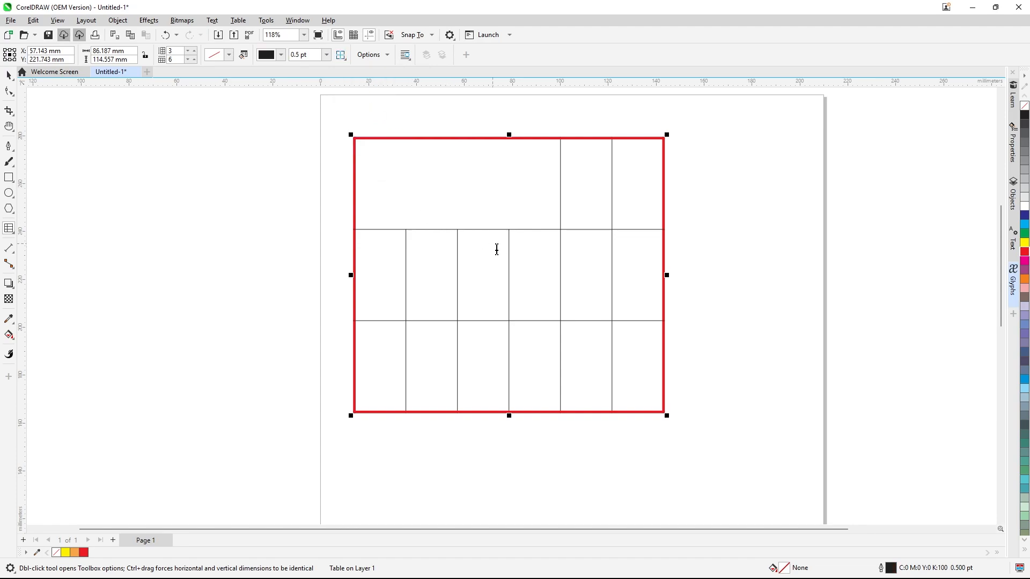
right_click(1026, 225)
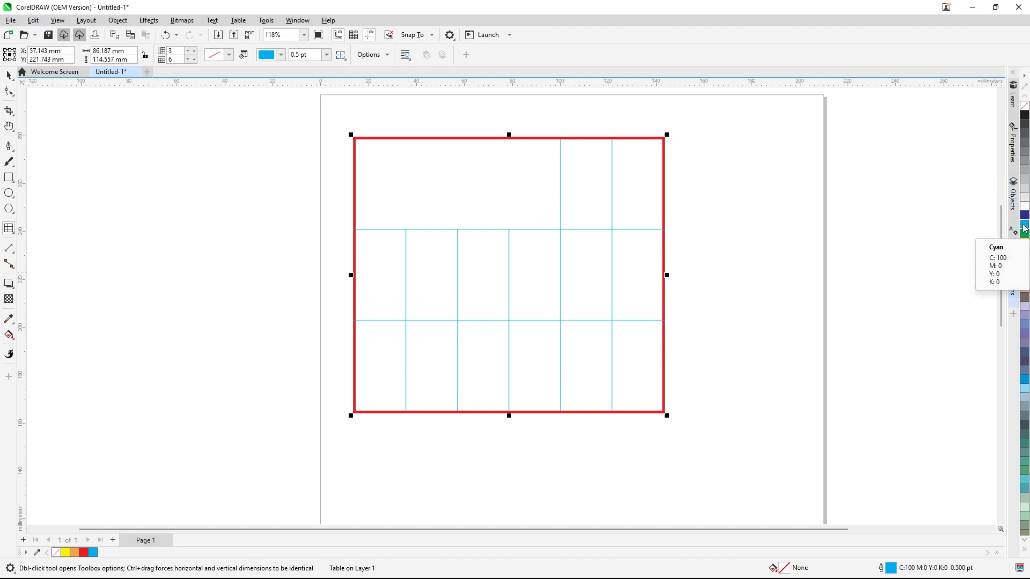
right_click(1025, 379)
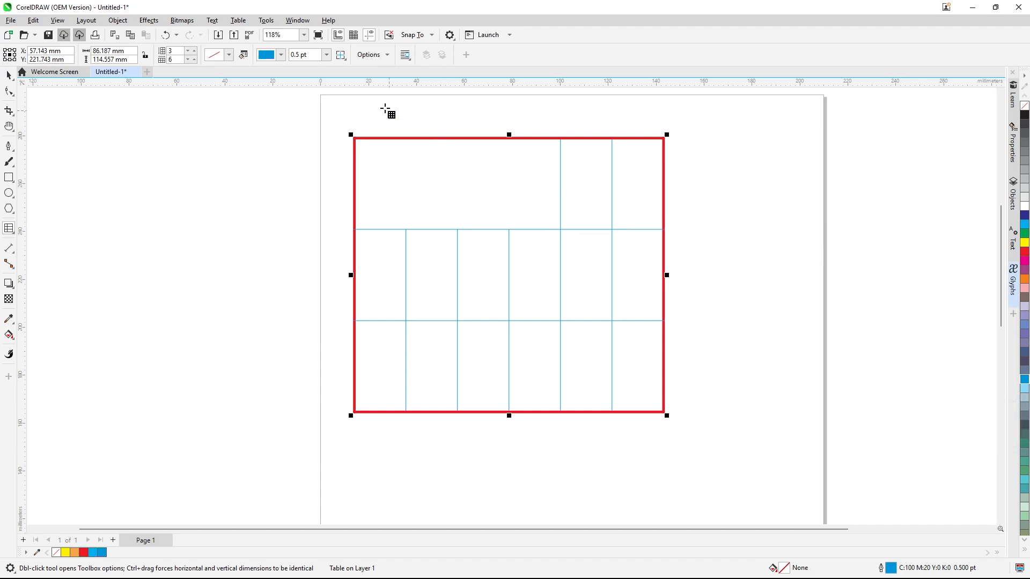
Step: Target the table's outside borders and color them magenta (C:0 M:100 Y:0 K:0) after trying Purple
left_click(342, 56)
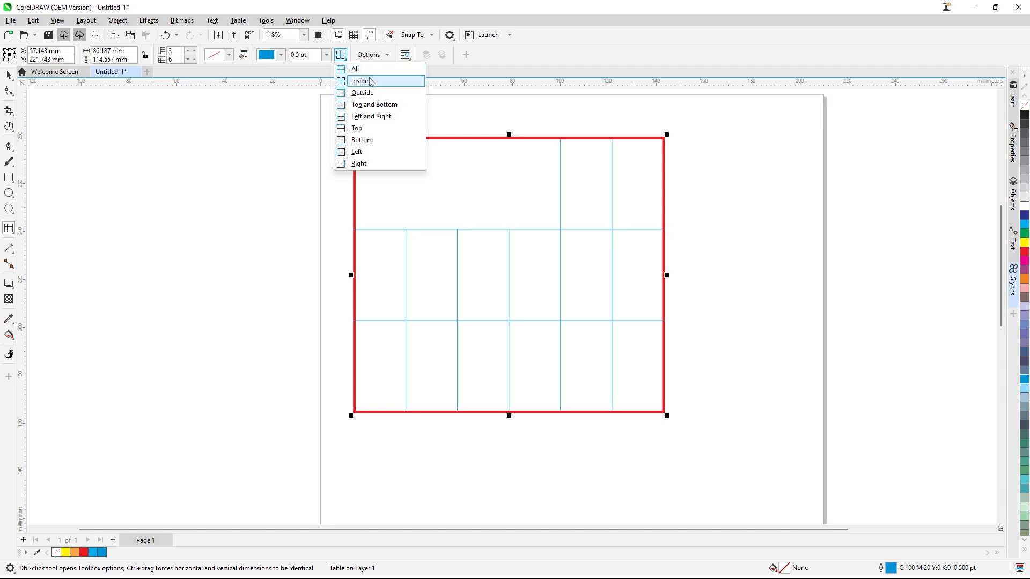
left_click(378, 95)
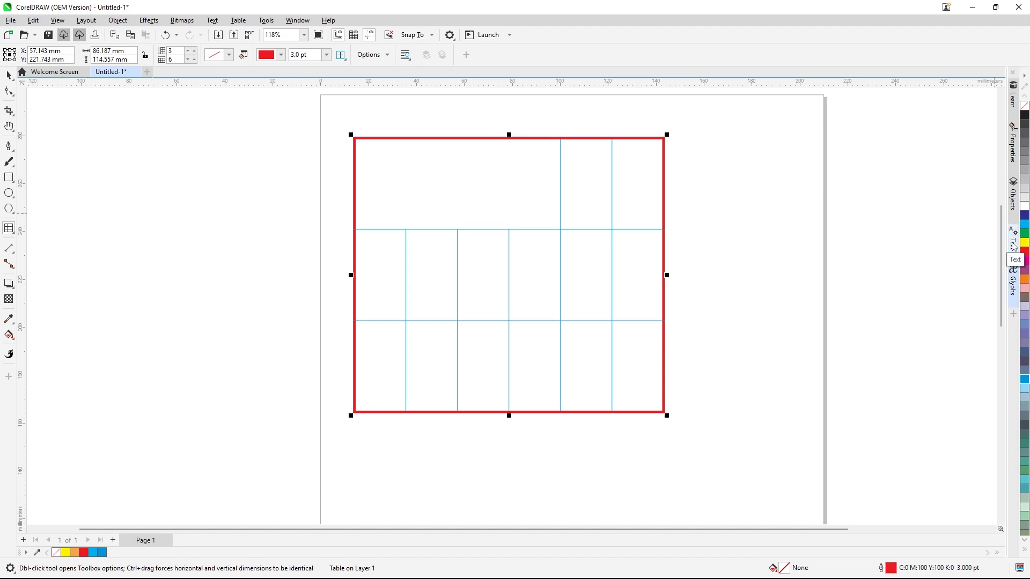
right_click(1026, 275)
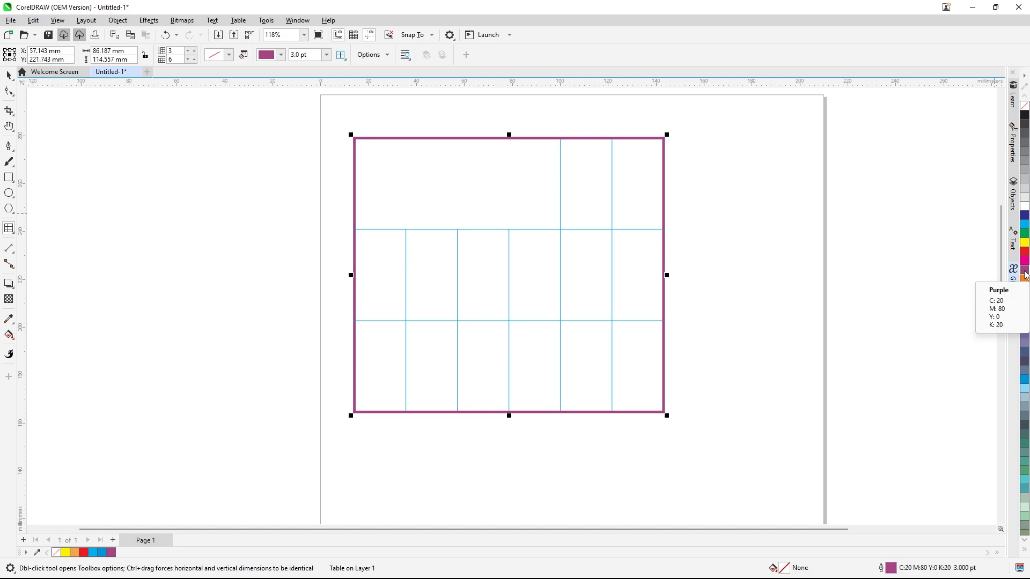
right_click(1025, 261)
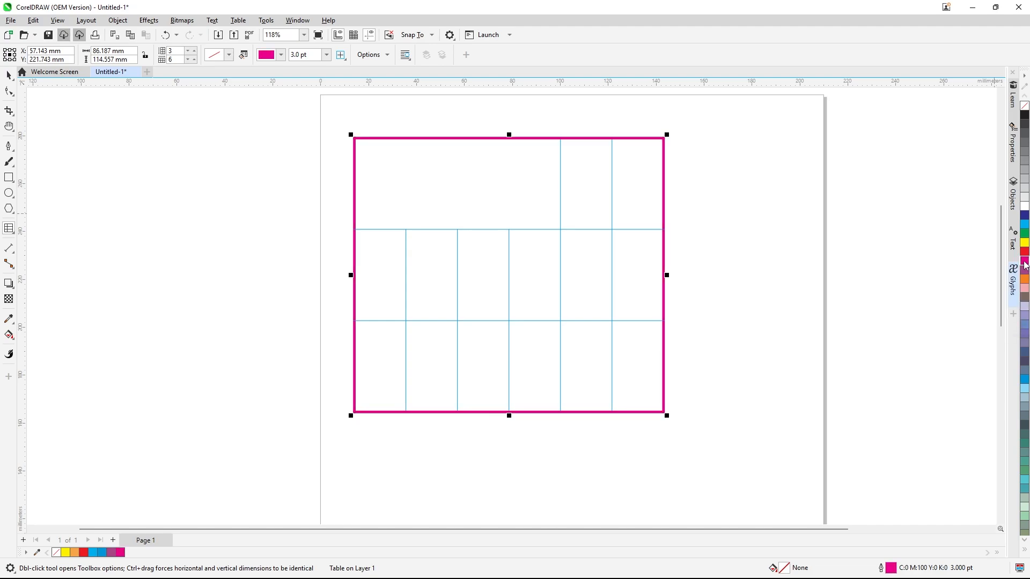
Step: Examine the border selection choices and the table options for automatic cell resizing and separated cell borders
left_click(341, 54)
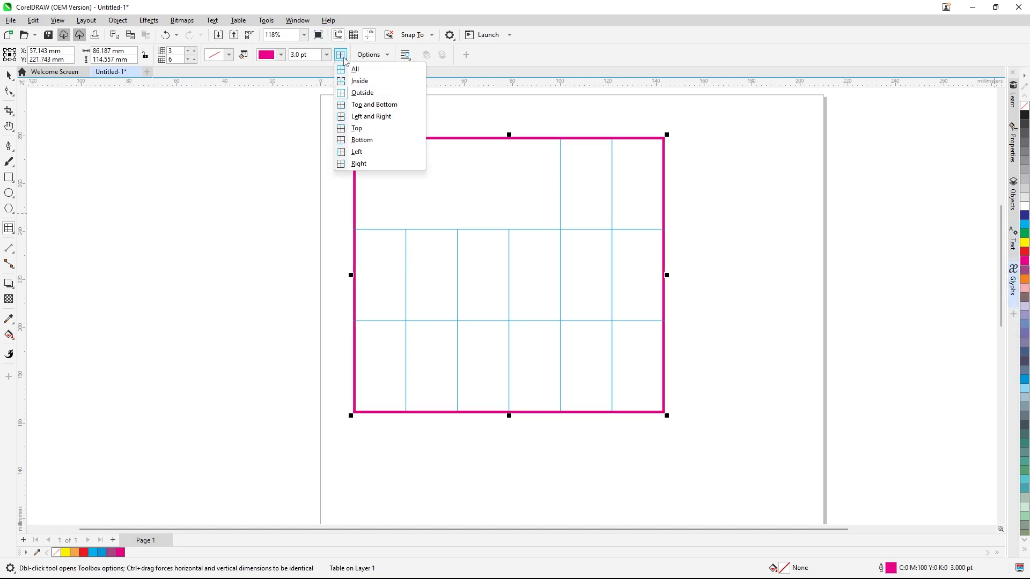
left_click(374, 105)
left_click(386, 55)
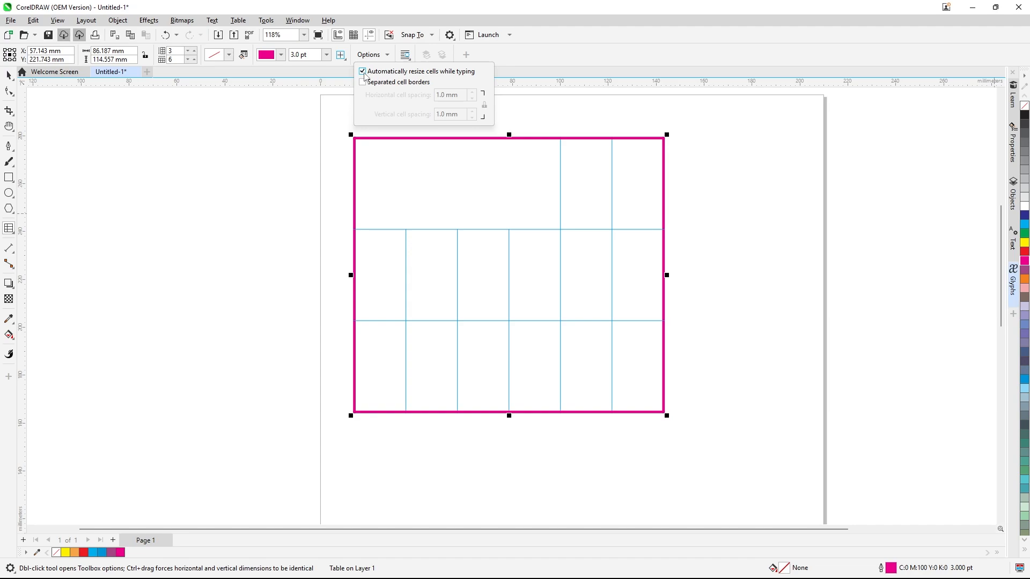
left_click(534, 73)
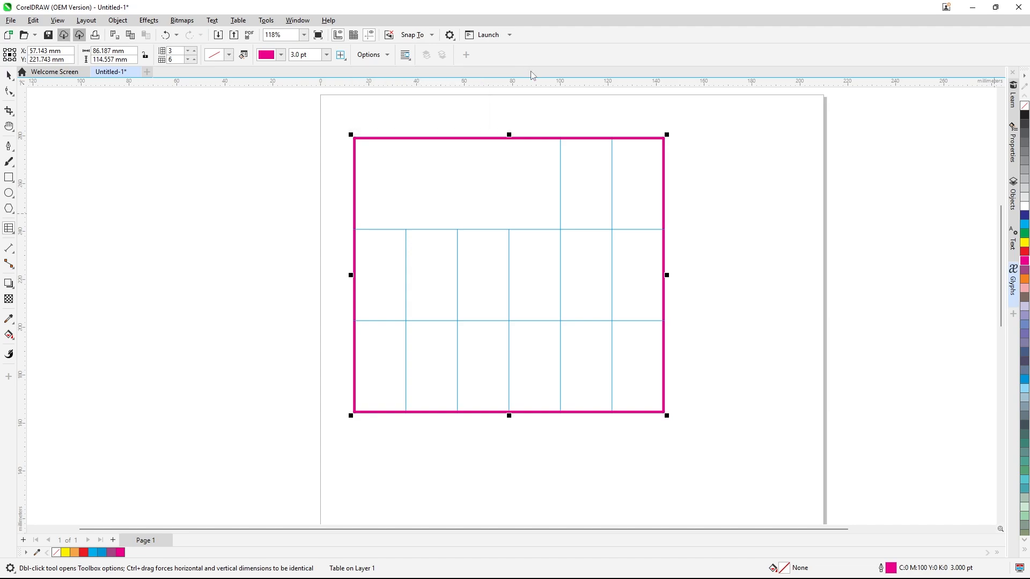
Step: Enter the sample text "GRGRHREHHEJHRTRHNRTHJRRTHRUT" at 24 pt in the merged cell of the table's first row
left_click(438, 175)
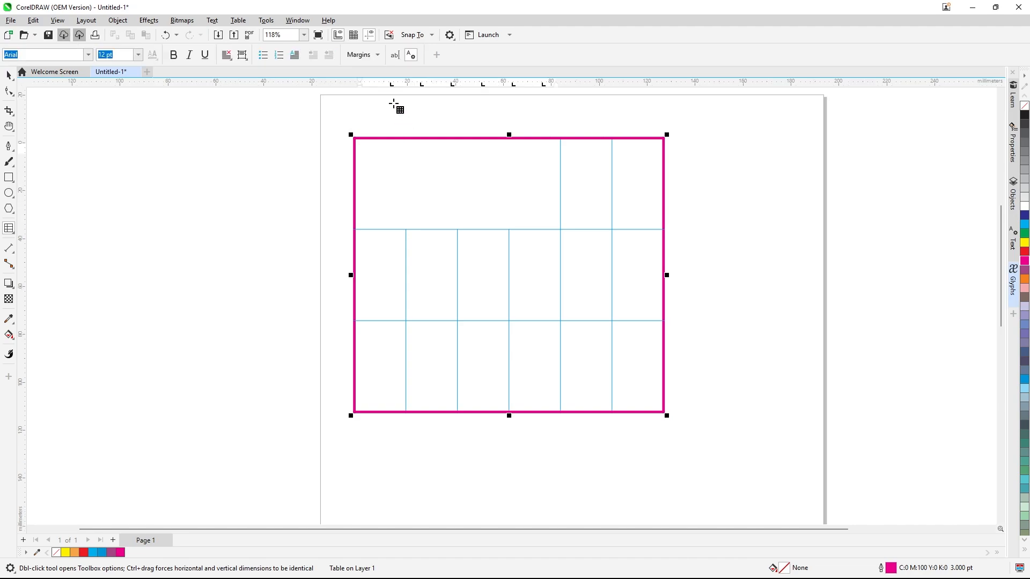
left_click(138, 54)
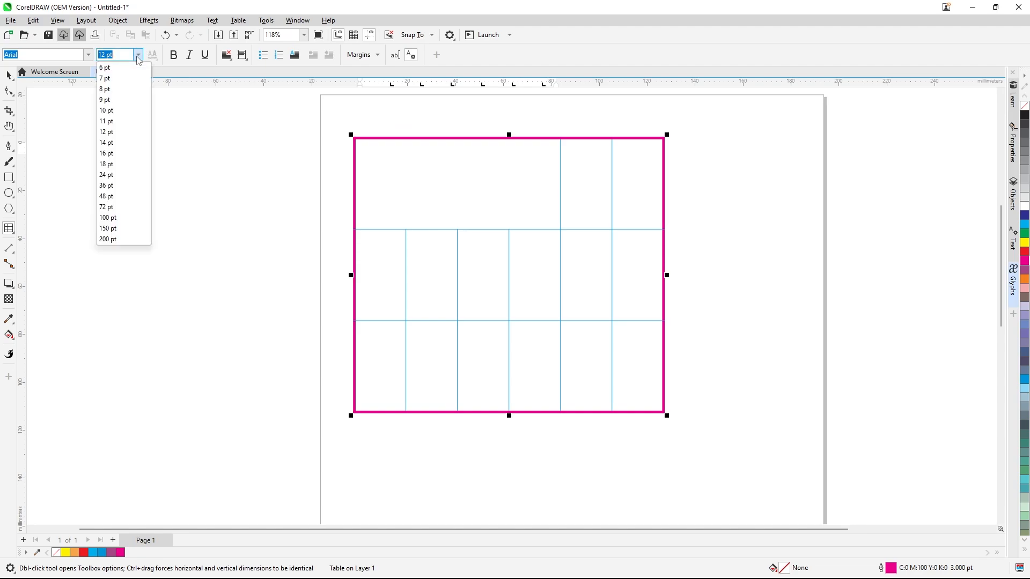
left_click(106, 175)
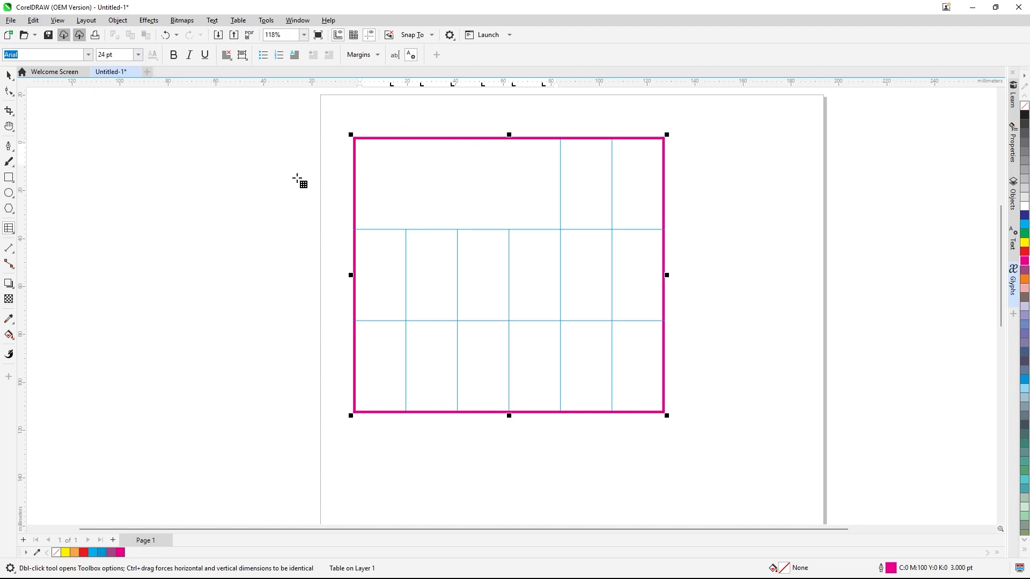
type("GRGRHREHHEJHRT")
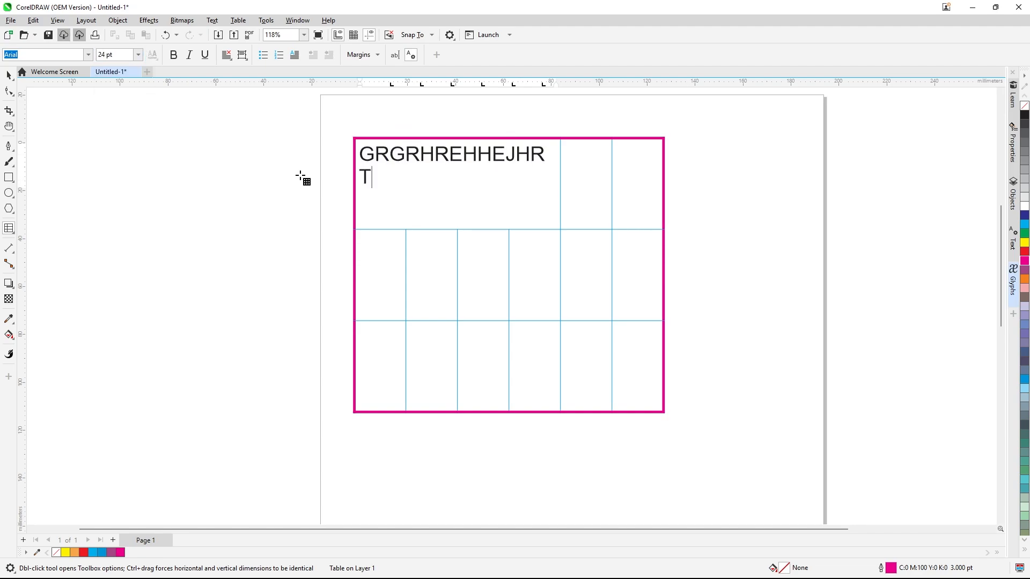
type("RHNRTHJRRTHRUT")
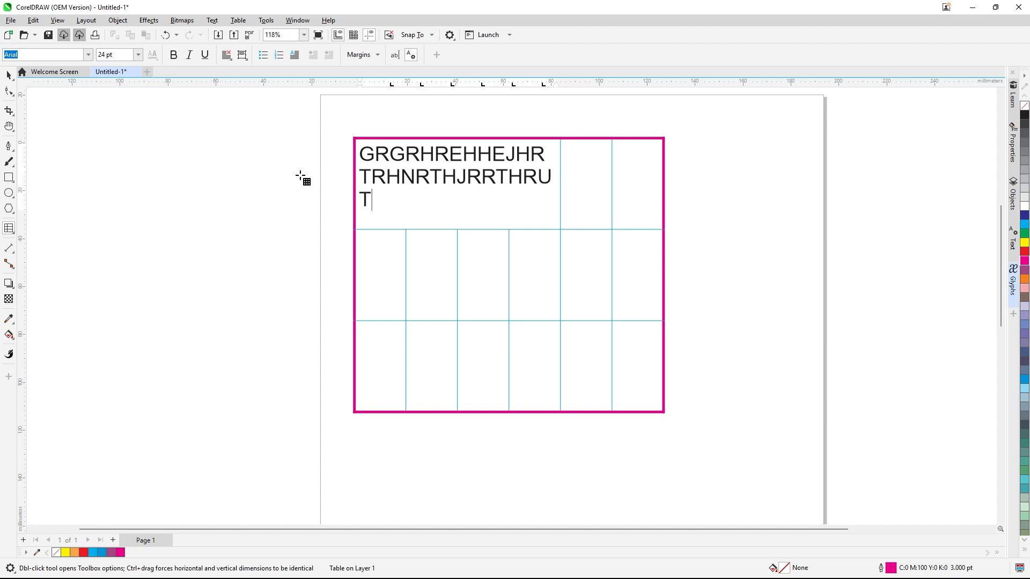
Step: Continue the sample text in the merged first-row cell with "TTHRTHRN", "EYE4ERHE5RHEYR" and "ERYEYEYEY4EYYEU4U4"
type("TTHRTHRN  ")
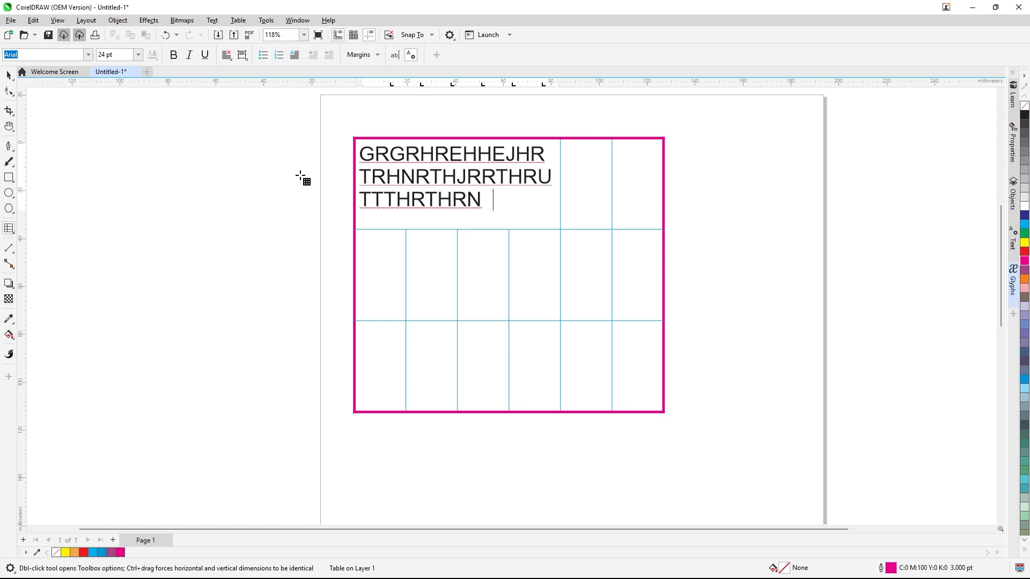
type("EYE4ERHE5RHEYR")
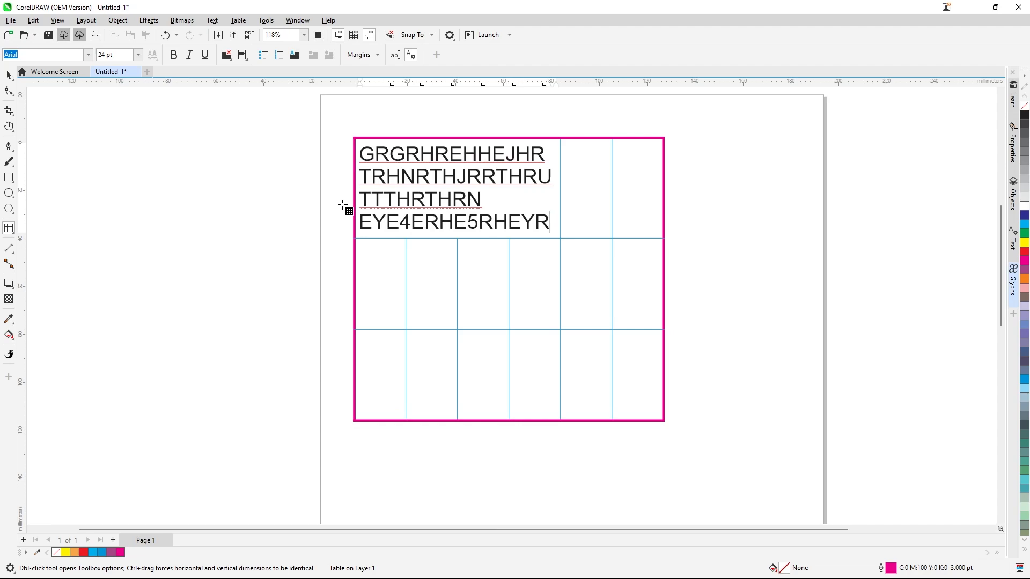
type("ERYEYEYEY4EYYEU4U4")
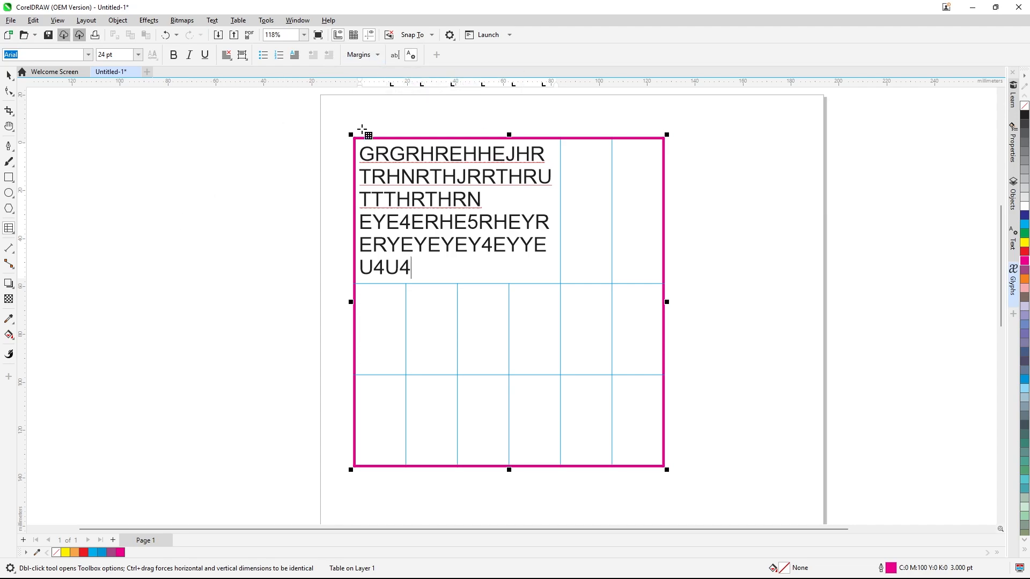
Step: Check the table's option for automatically resizing cells while typing, and undo the sample text entry
left_click(9, 75)
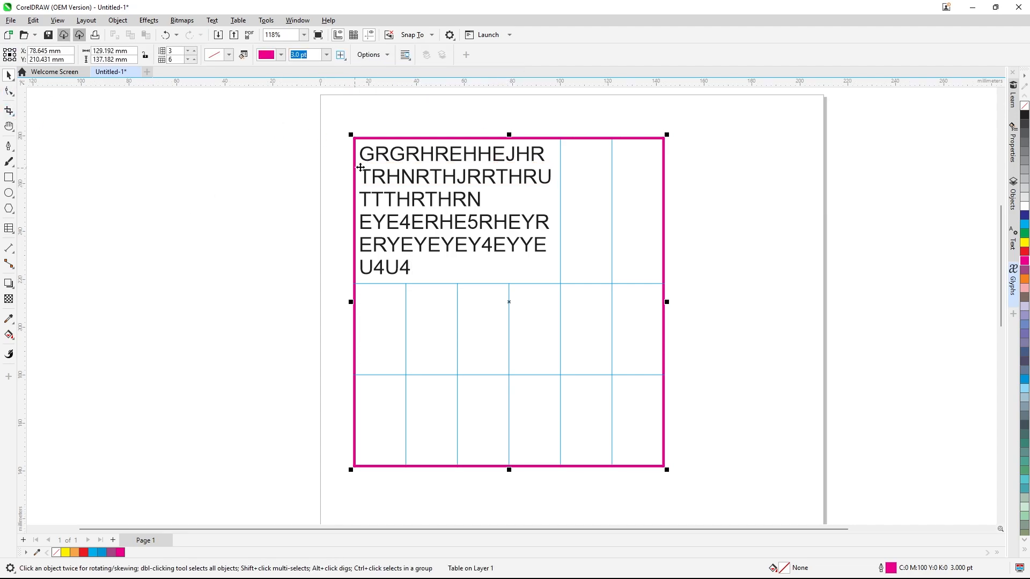
left_click(391, 56)
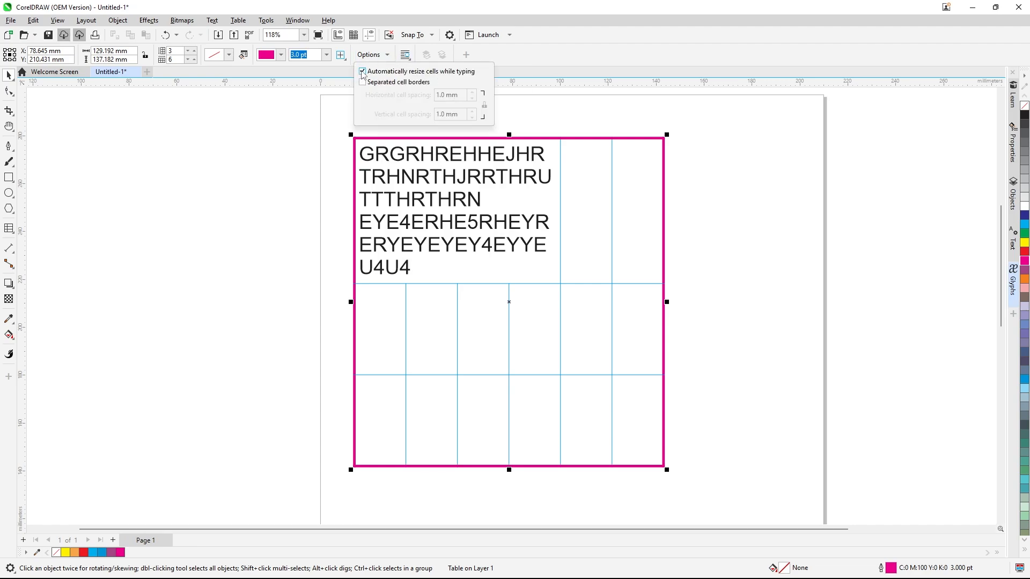
left_click(527, 70)
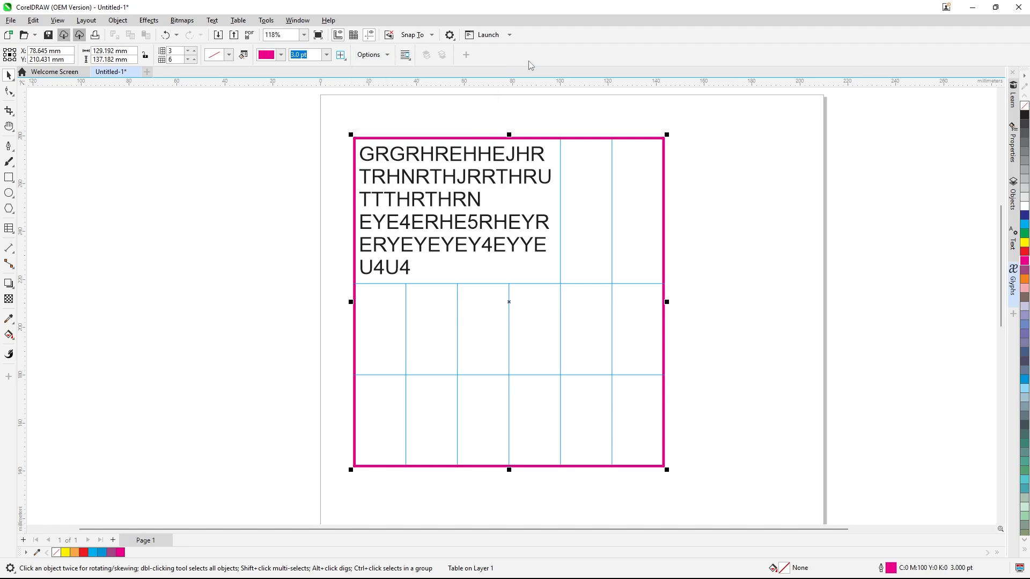
key("ctrl+z")
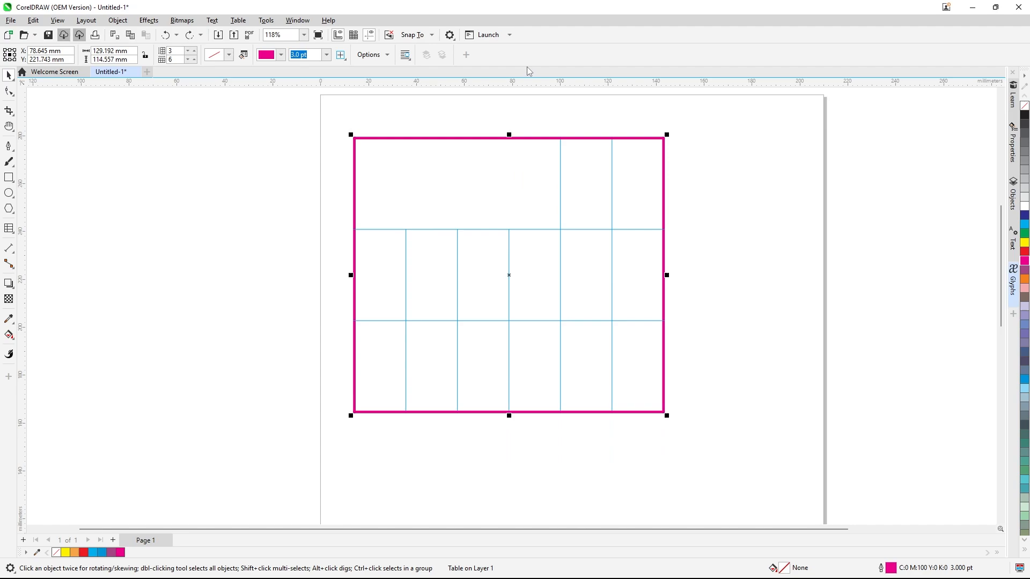
Step: Turn on separated cell borders for the table
left_click(387, 56)
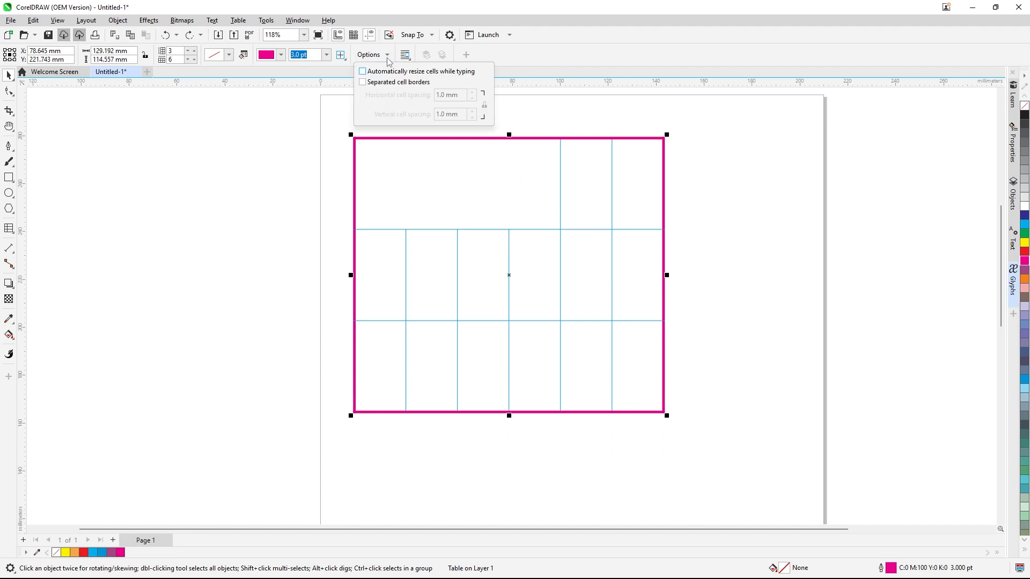
left_click(363, 83)
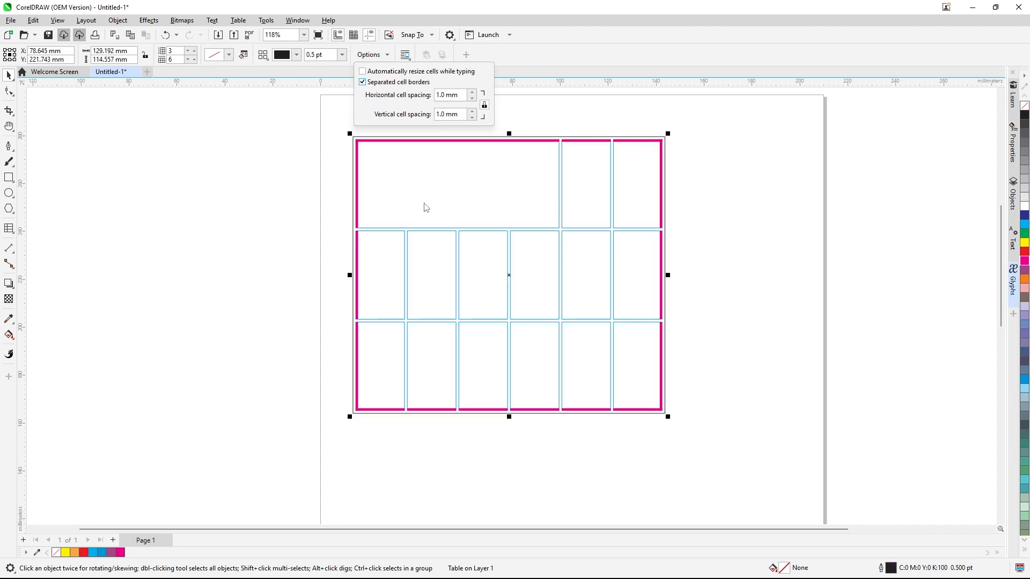
left_click(333, 68)
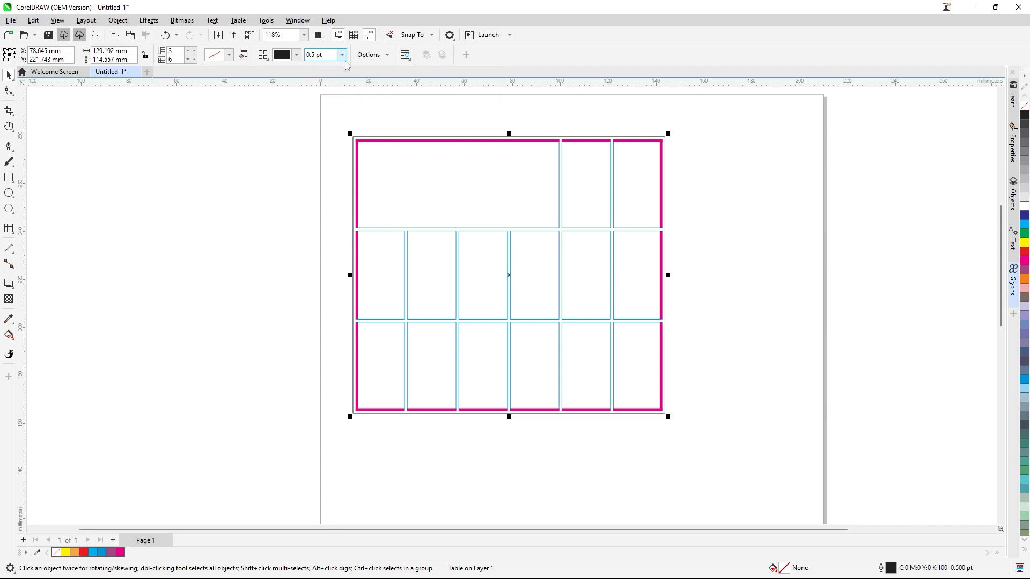
Step: Color all of the table's outer frame borders black (C:75 M:68 Y:65 K:90) after trying cyan, and set their width to 2.0 pt
left_click(267, 60)
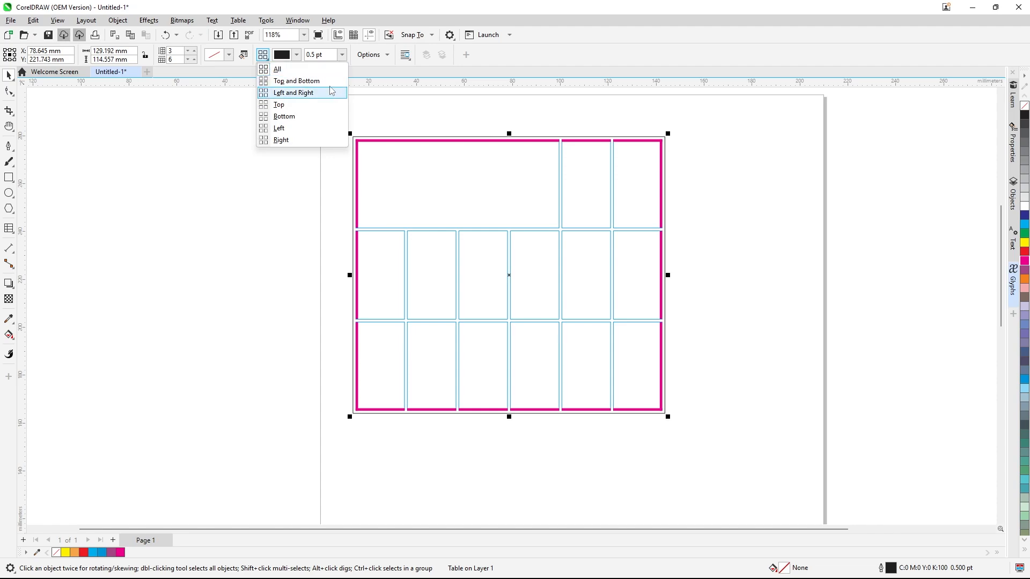
left_click(296, 69)
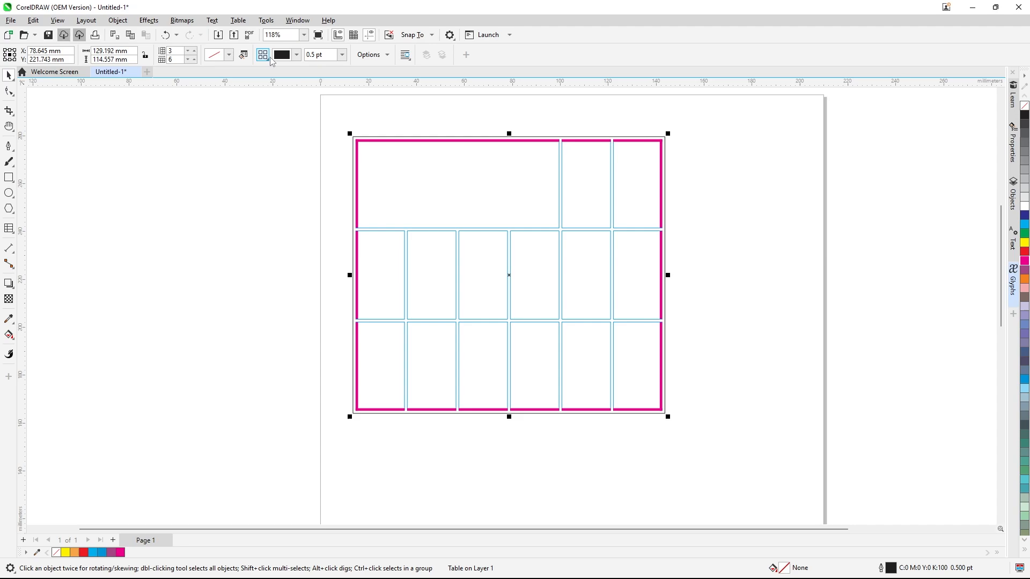
left_click(298, 55)
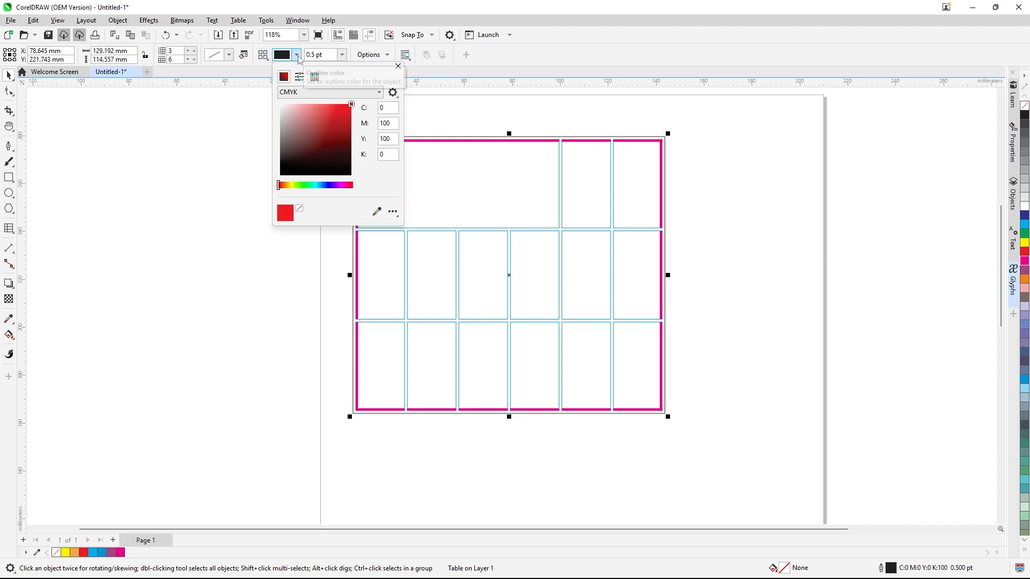
left_click(318, 186)
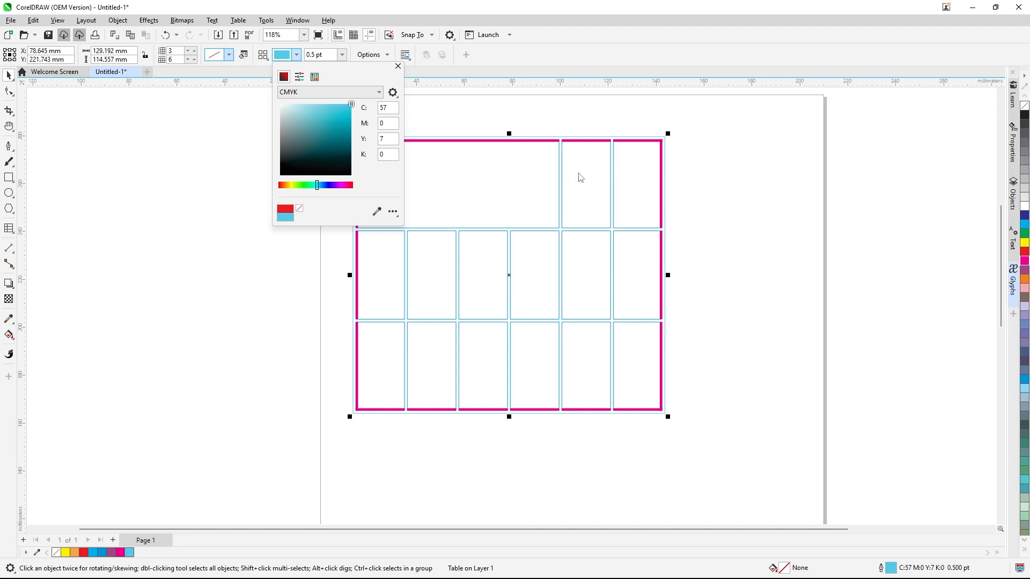
left_click_drag(347, 116, 322, 156)
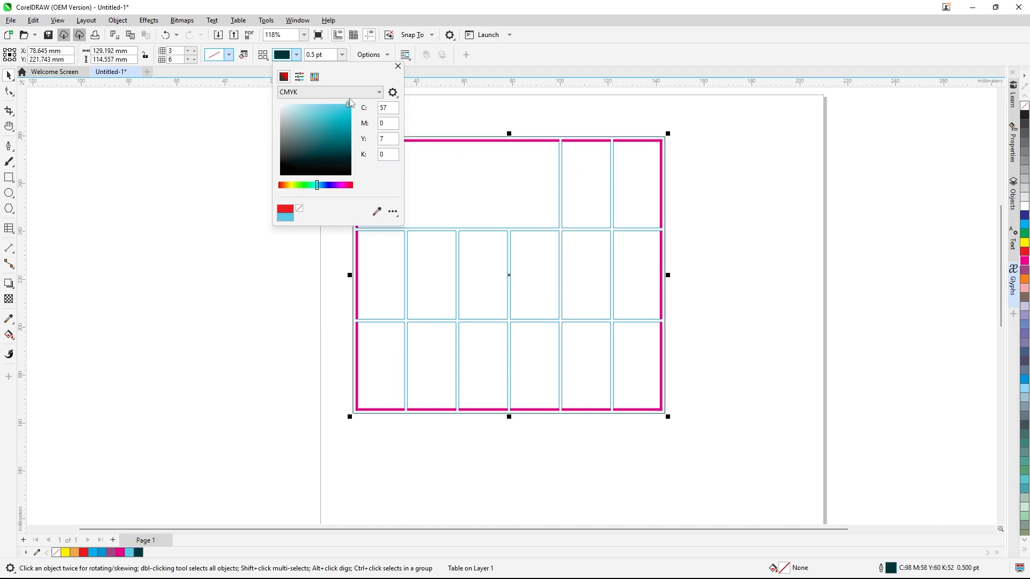
left_click_drag(350, 103, 281, 194)
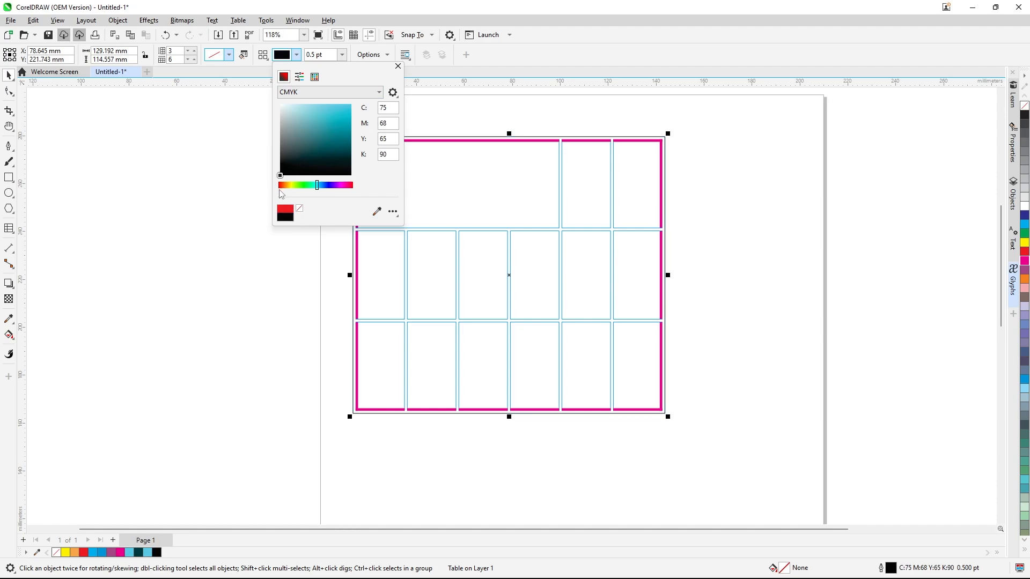
left_click(538, 55)
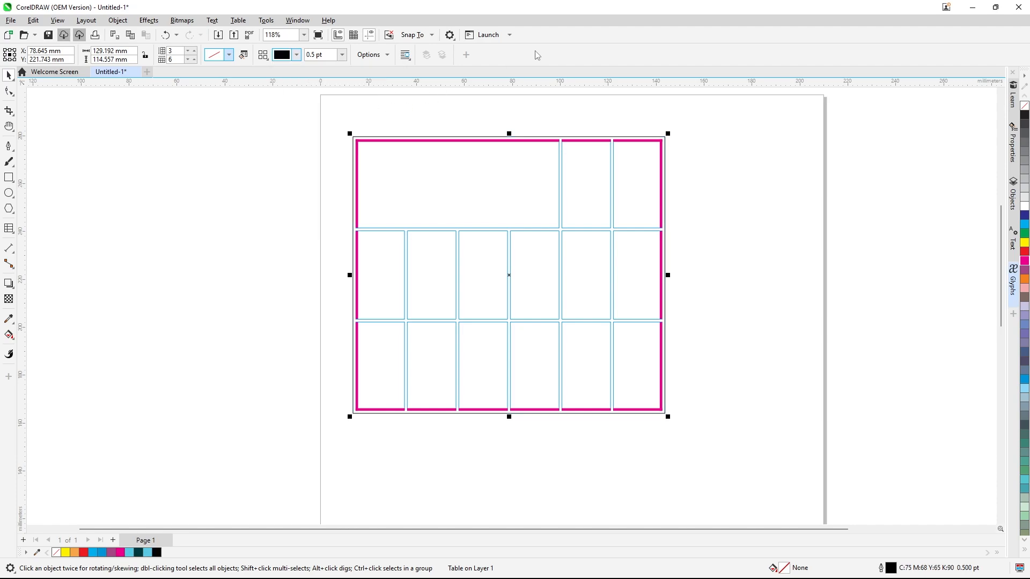
left_click(342, 55)
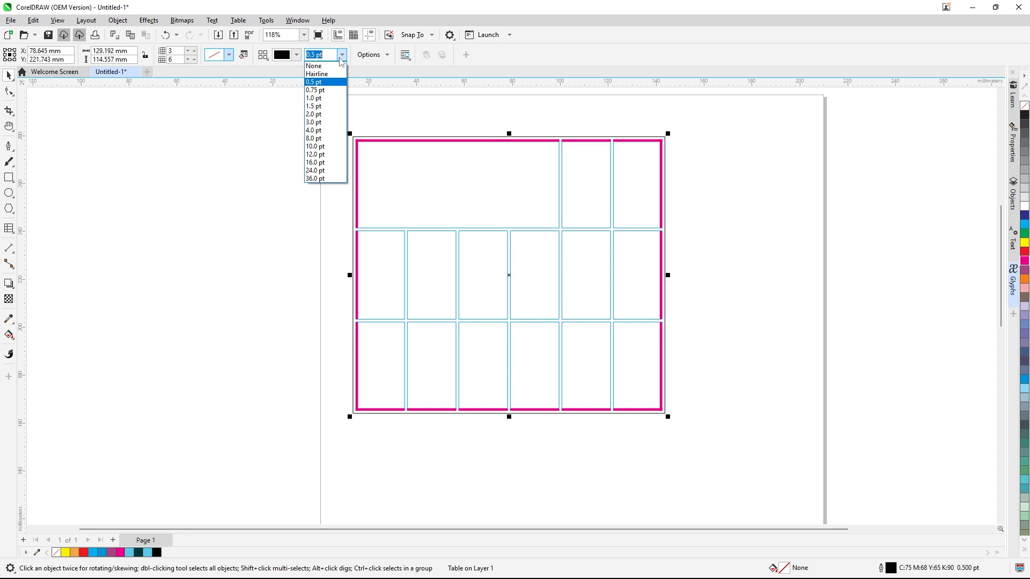
left_click(315, 114)
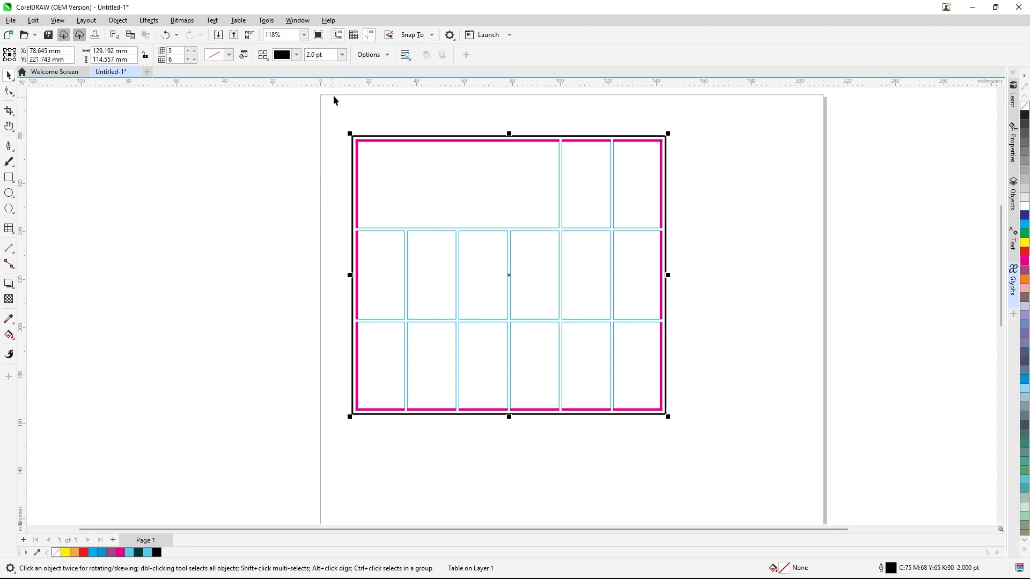
Step: Examine the table's text wrapping styles and the cell commands available for the selected last column
left_click(405, 54)
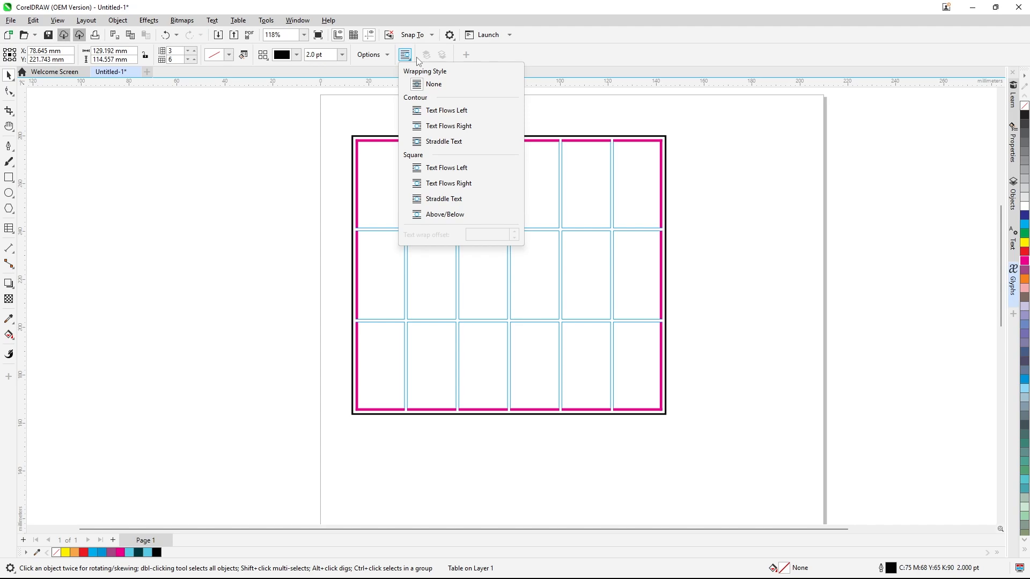
left_click(490, 55)
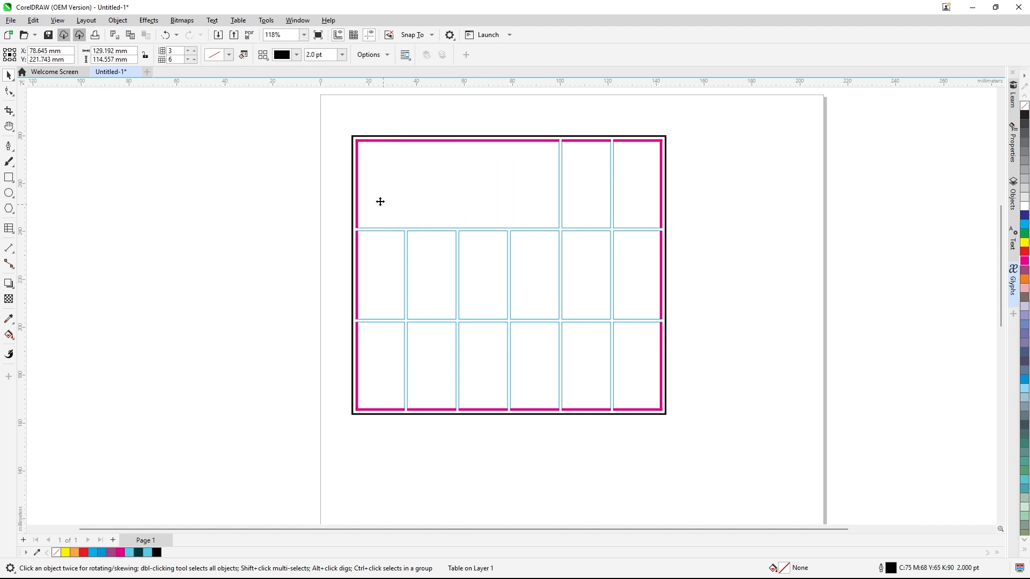
left_click(11, 231)
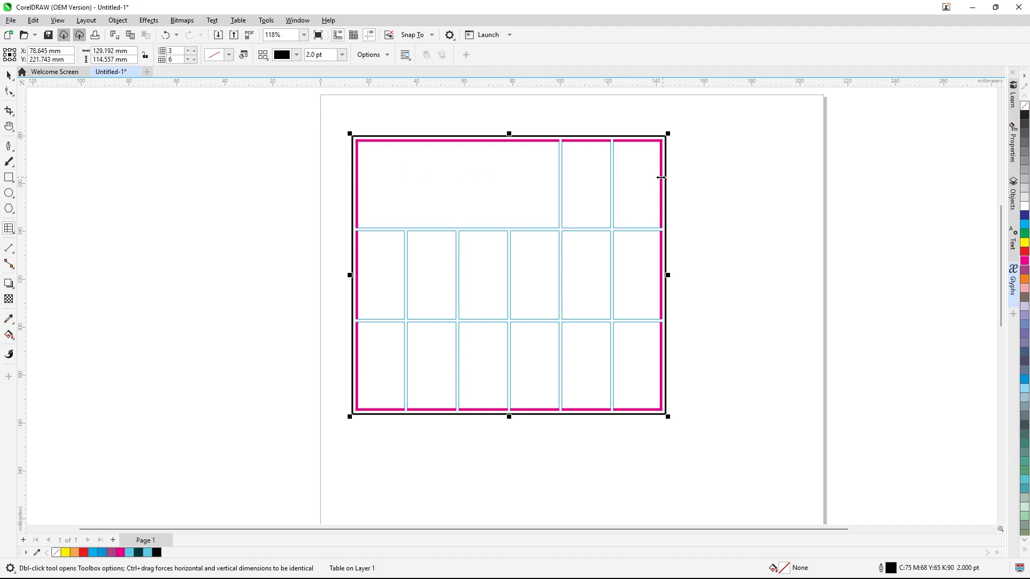
left_click(660, 136)
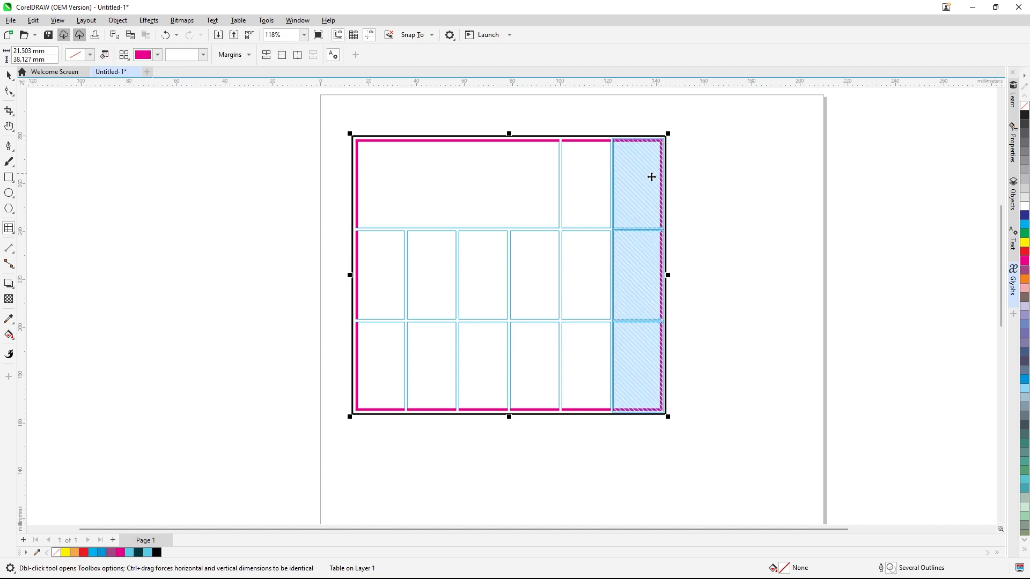
right_click(643, 216)
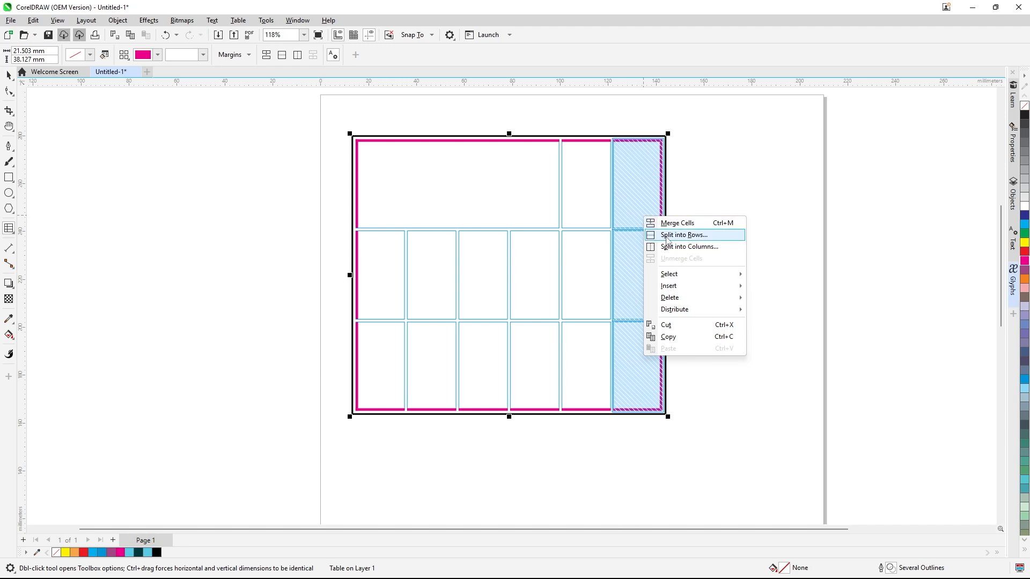
left_click(420, 195)
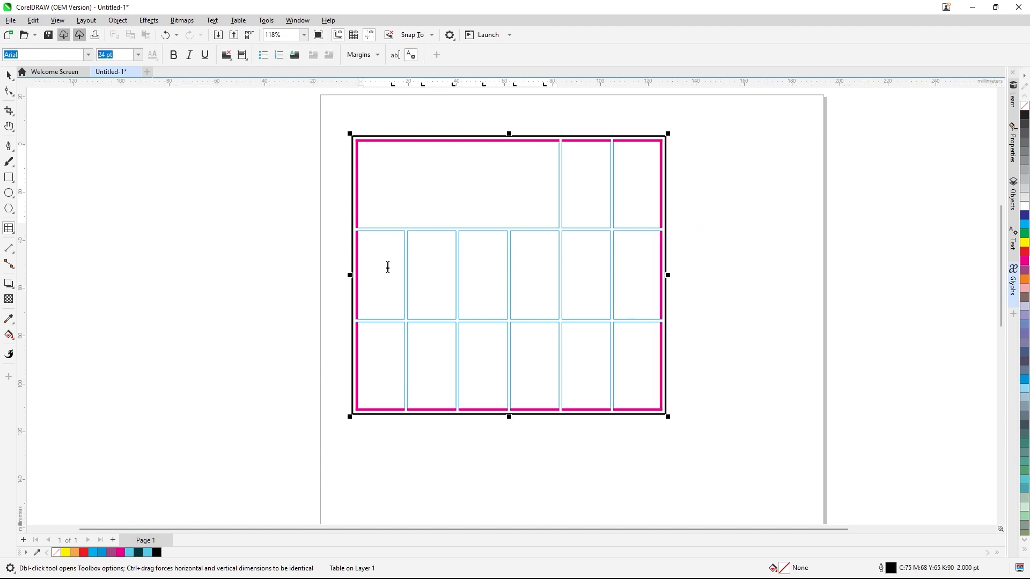
Step: Merge all the cells of the table's second row into one cell
left_click(352, 261)
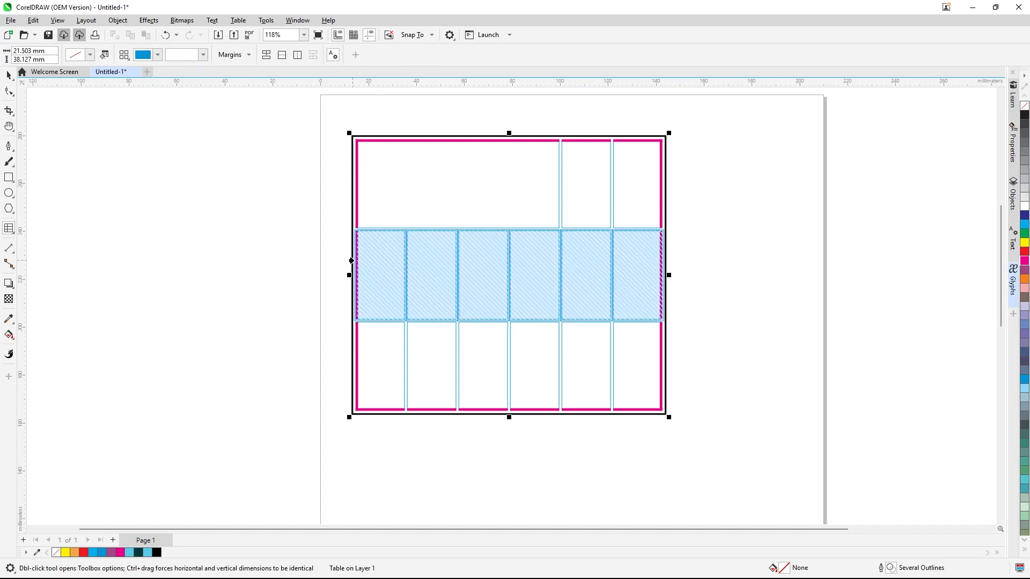
right_click(419, 249)
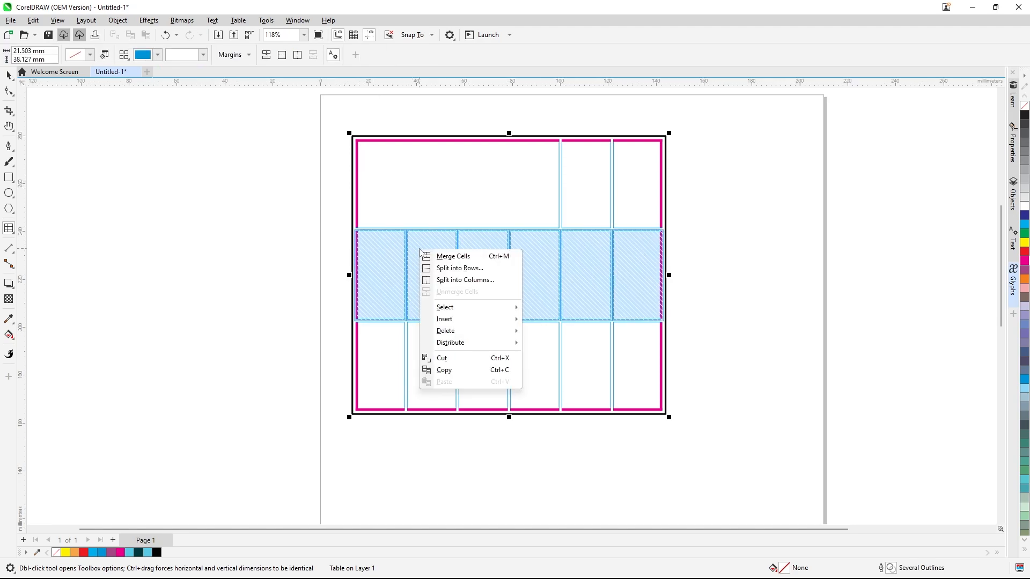
left_click(453, 257)
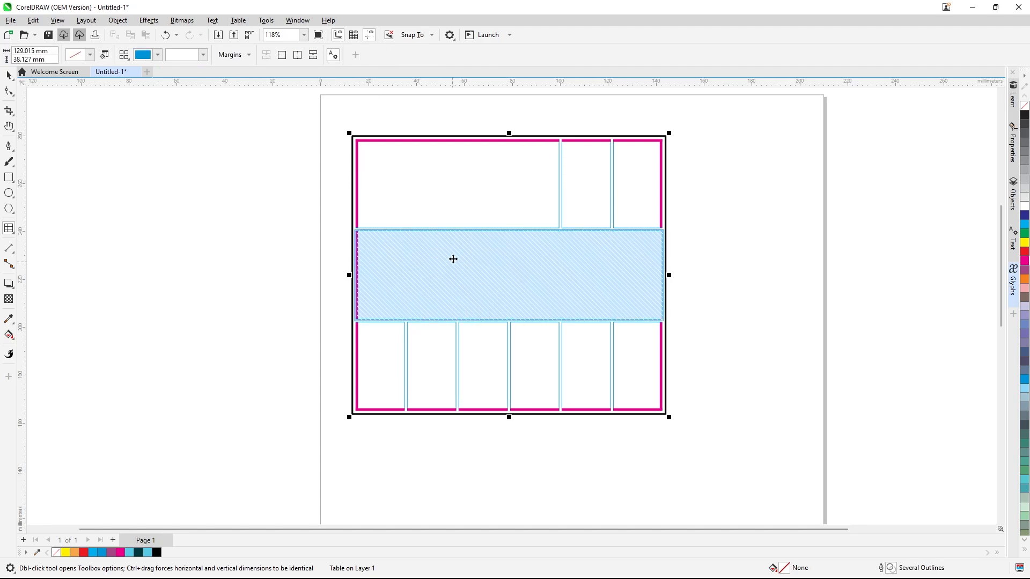
Step: Split the merged second-row cell into 3 columns
right_click(504, 250)
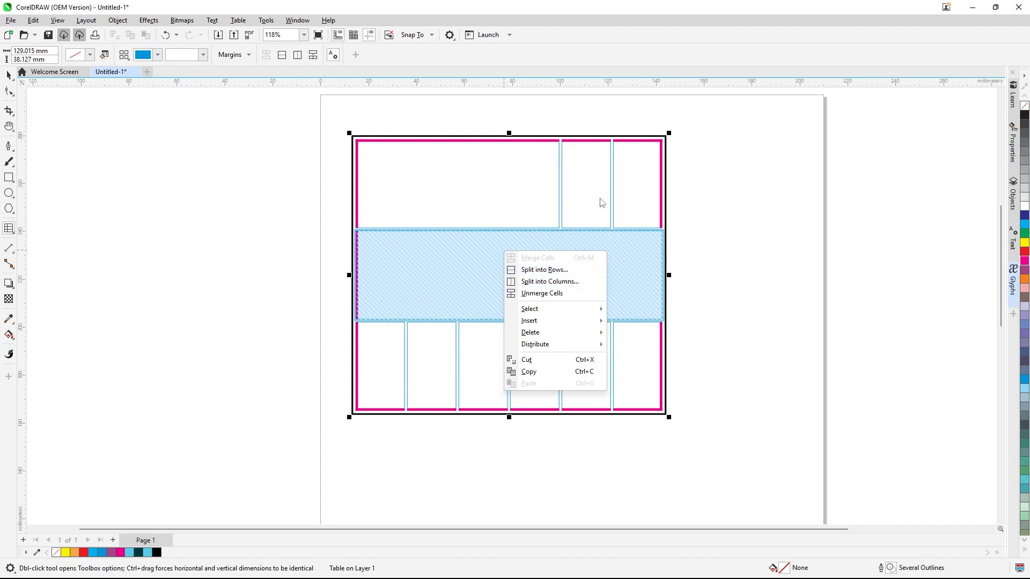
left_click(566, 286)
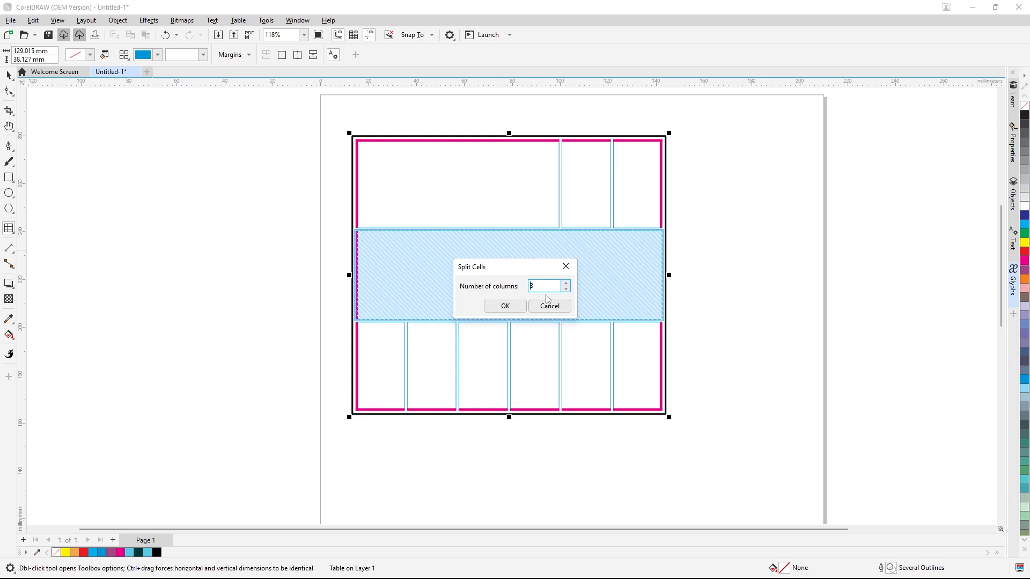
left_click(507, 306)
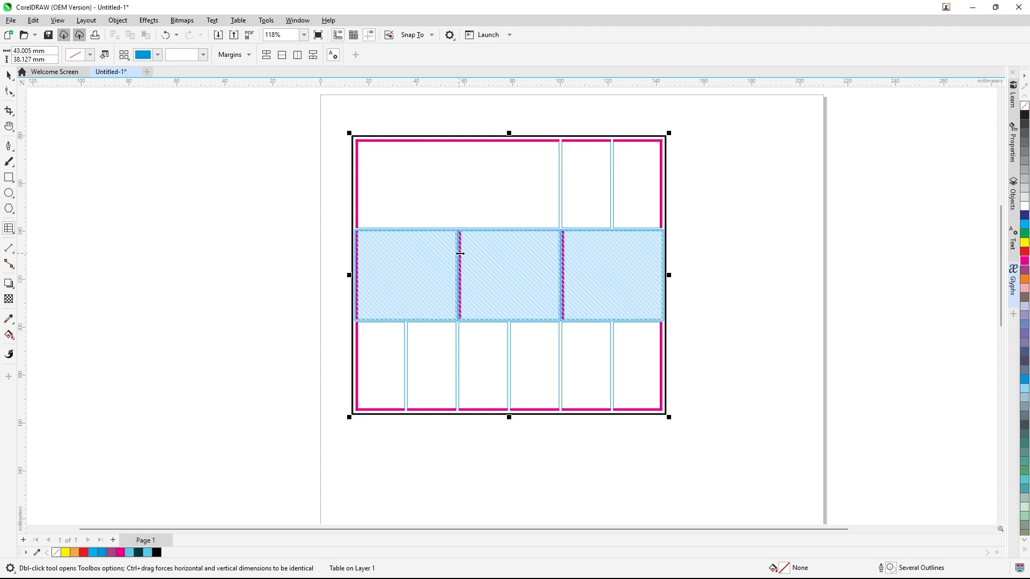
left_click(617, 279)
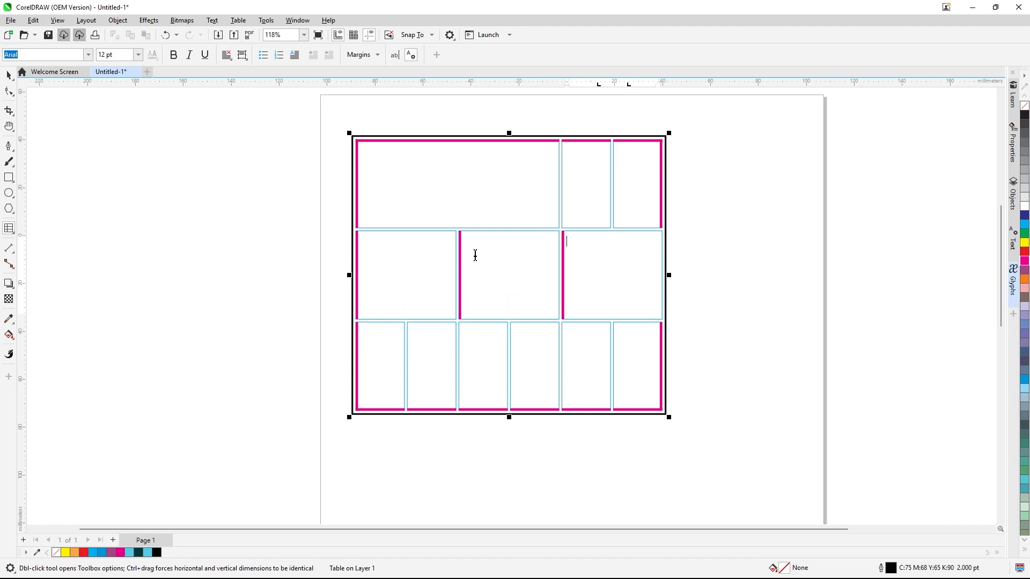
Step: Split the three cells of the second row into 2 rows each
left_click(350, 264)
right_click(408, 254)
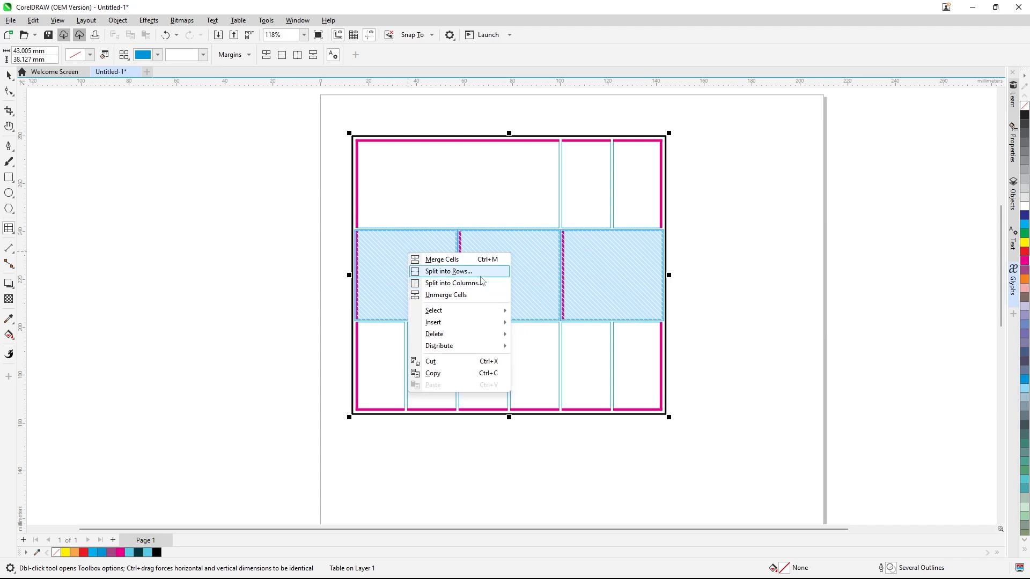
left_click(448, 271)
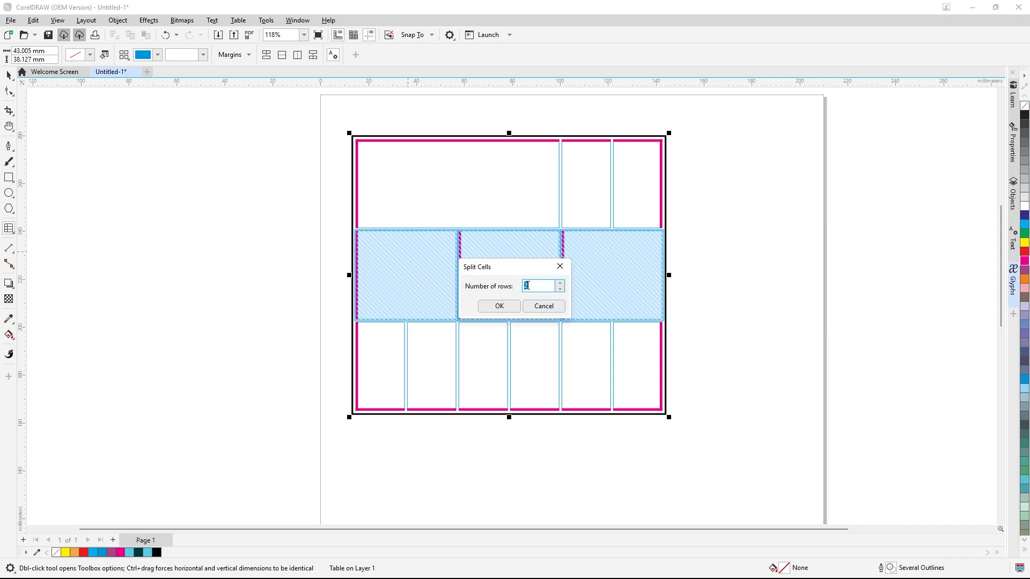
left_click(500, 306)
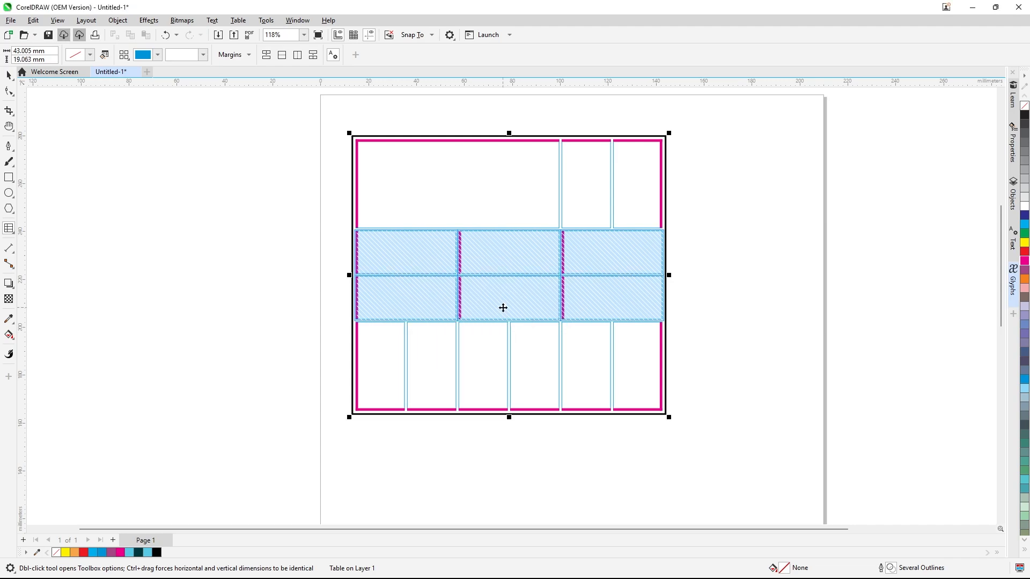
Step: Unmerge the cells of the table's second row
left_click(518, 200)
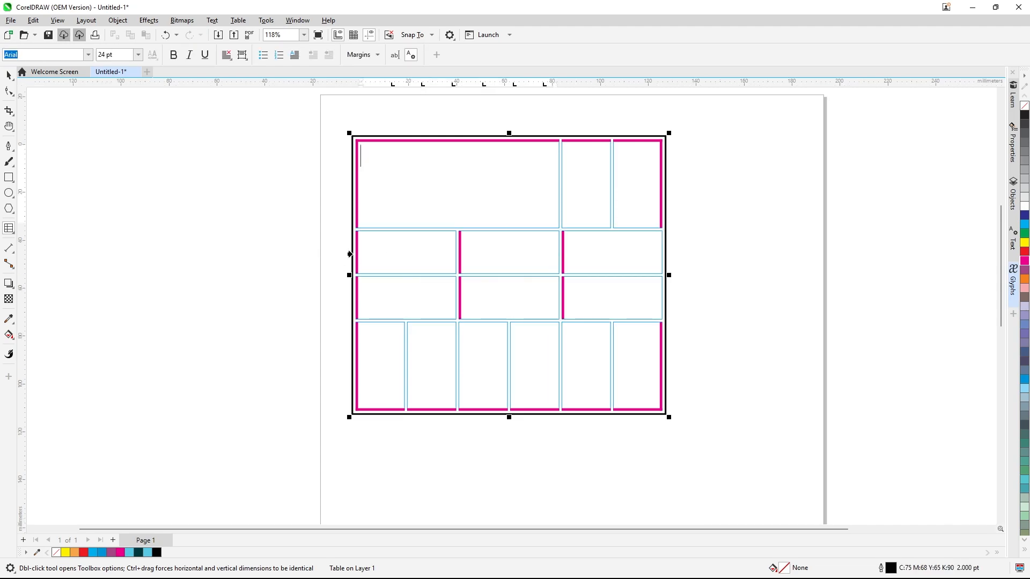
left_click(349, 252)
right_click(413, 250)
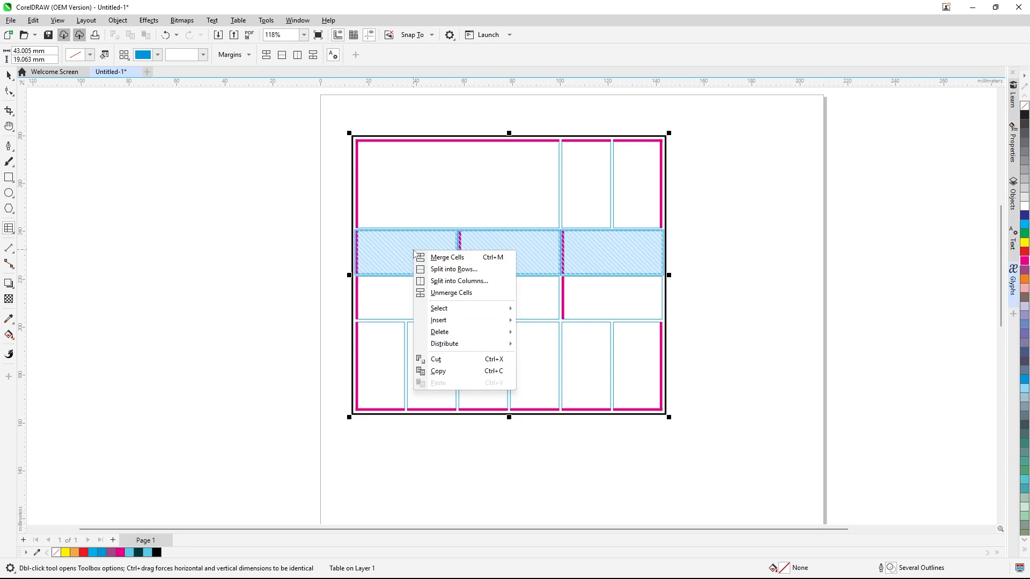
left_click(458, 295)
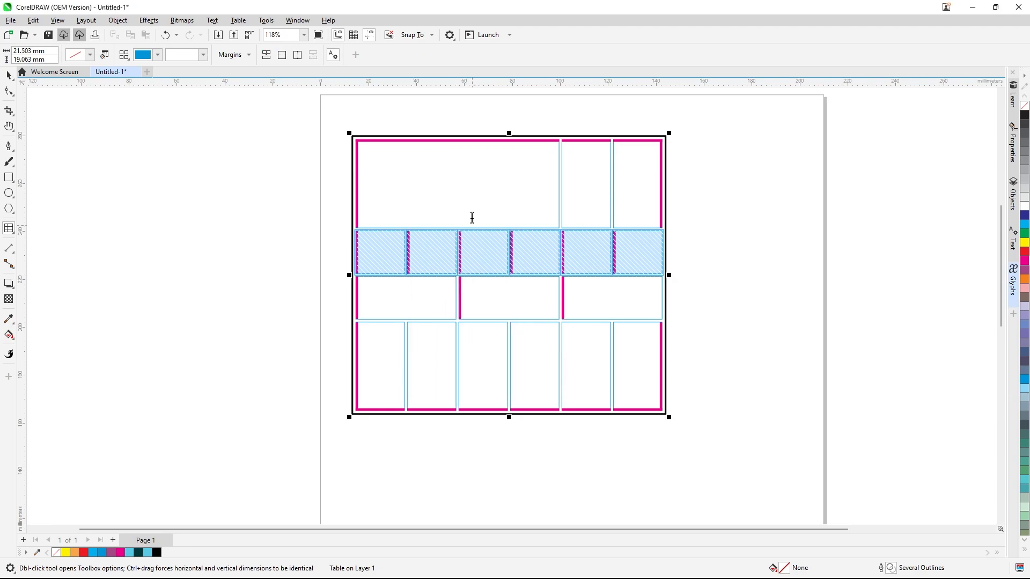
left_click(465, 198)
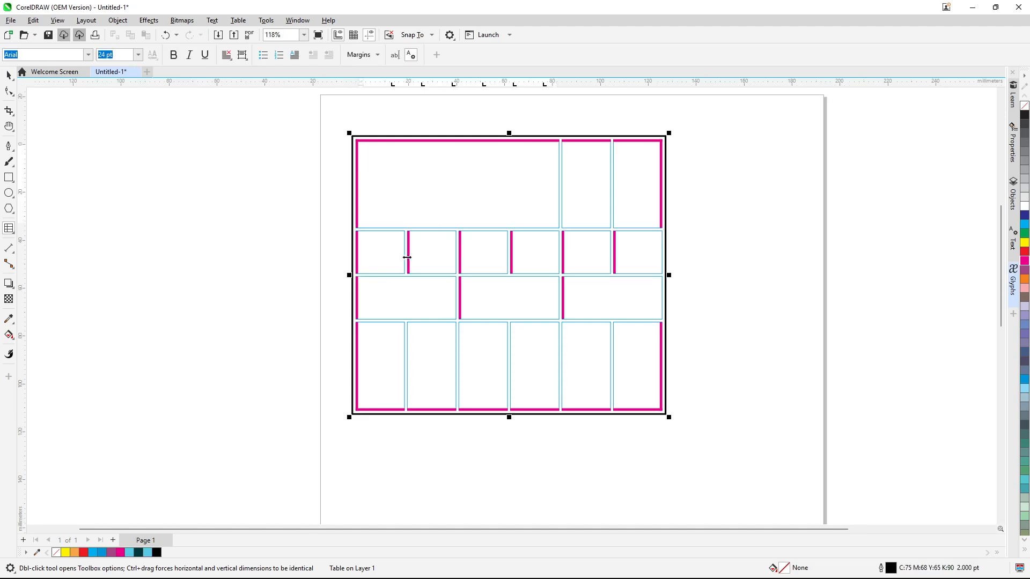
Step: Select the table's second row and narrow the selection to its first cell with the cell selection command
left_click(349, 251)
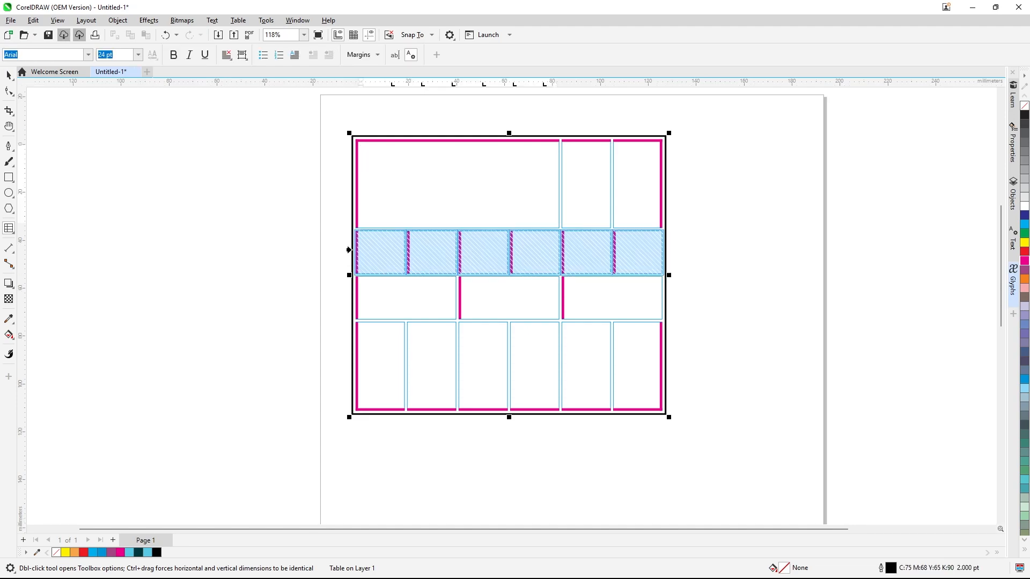
right_click(375, 252)
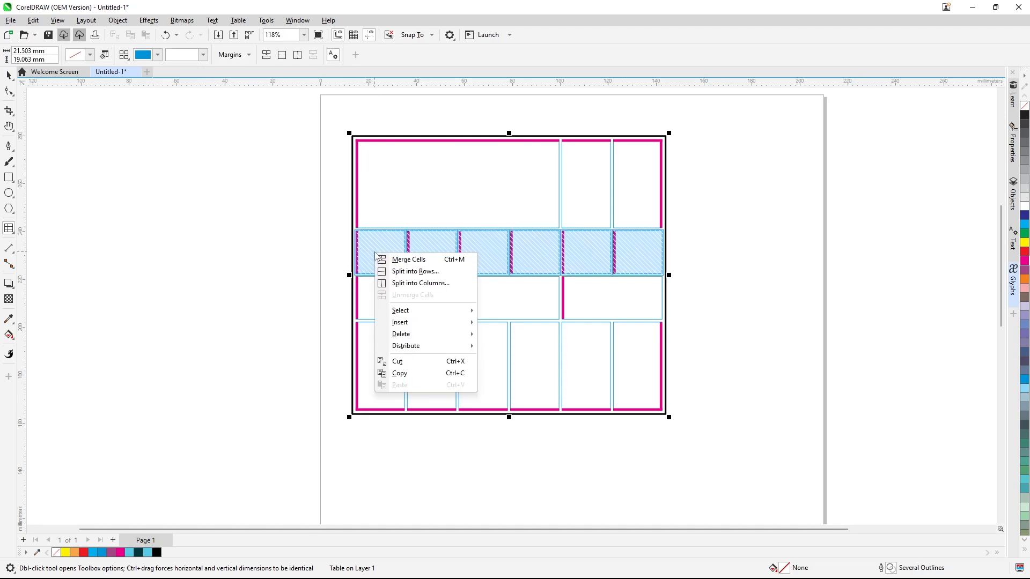
mouse_move(462, 316)
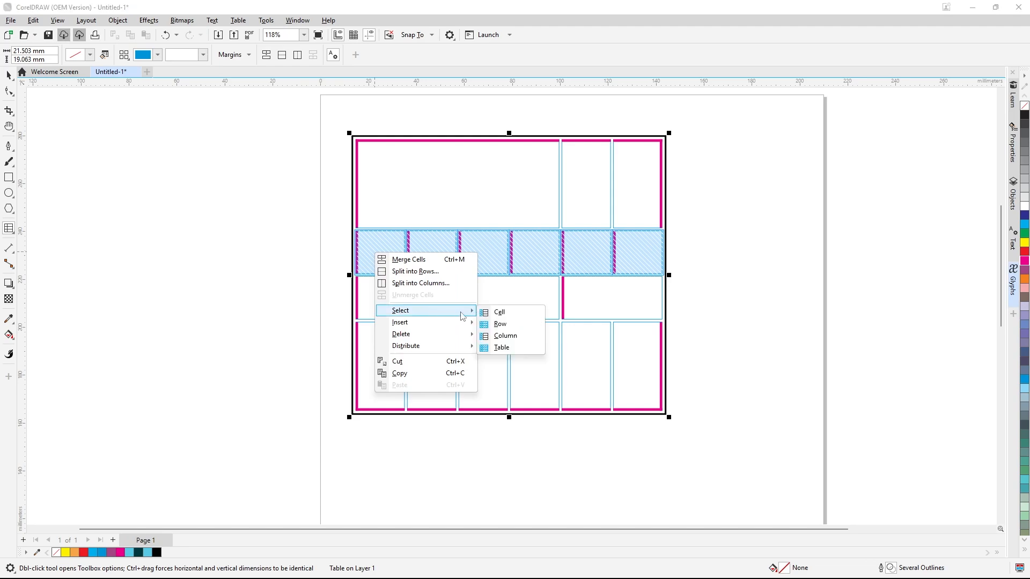
left_click(506, 315)
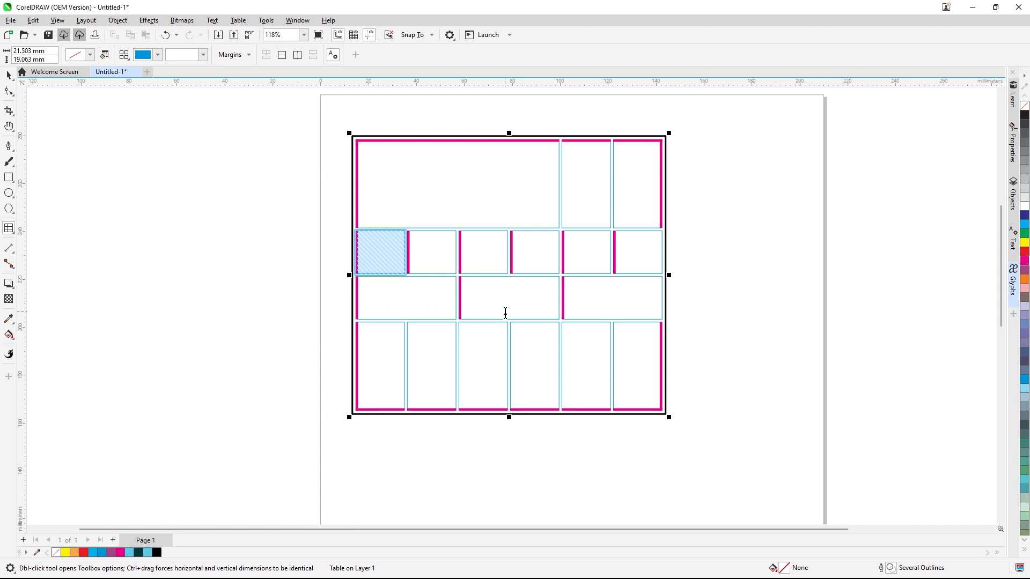
left_click(426, 262)
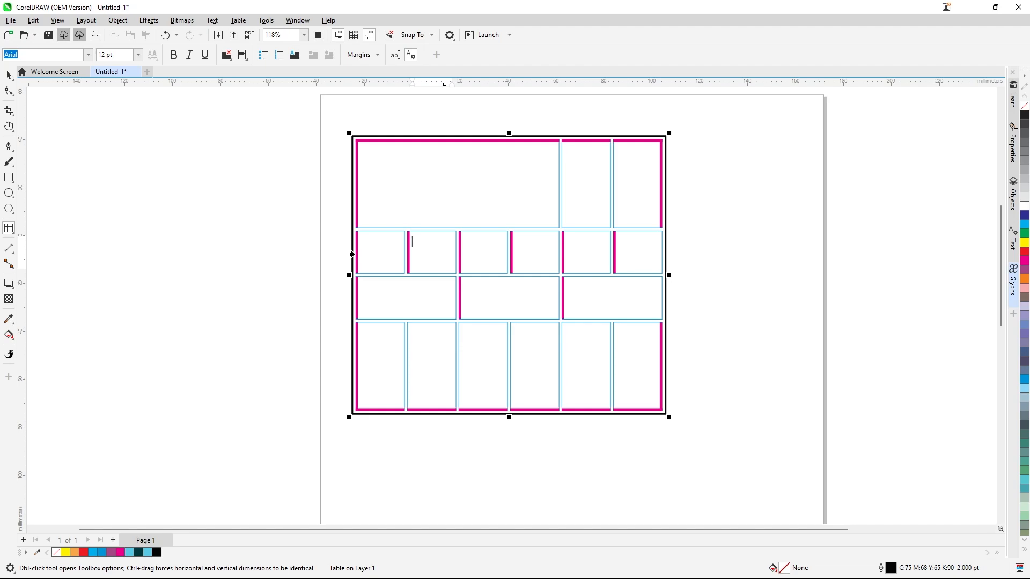
Step: Select the table's entire second row and apply the row selection command to it
left_click(352, 255)
right_click(424, 256)
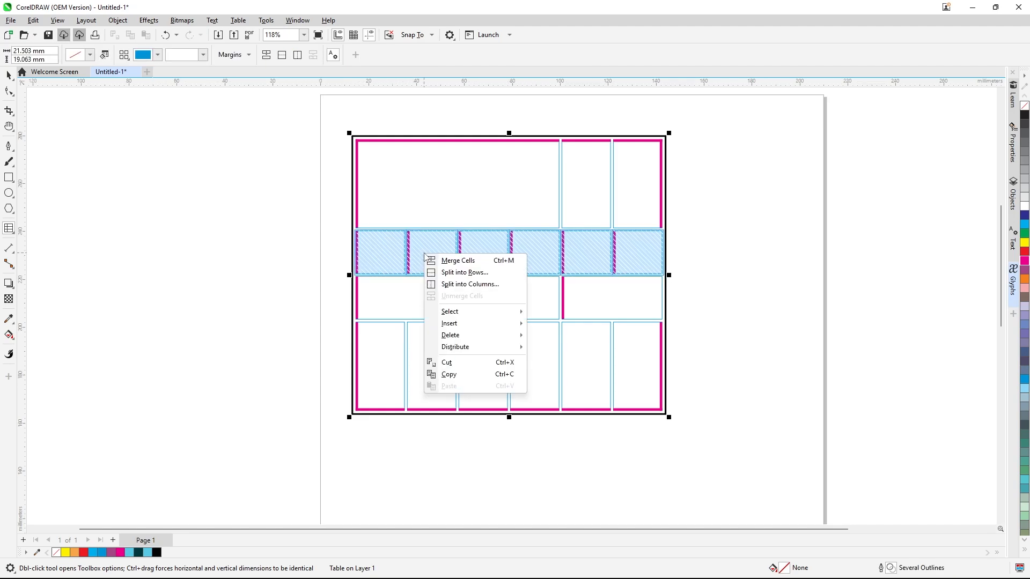
mouse_move(523, 315)
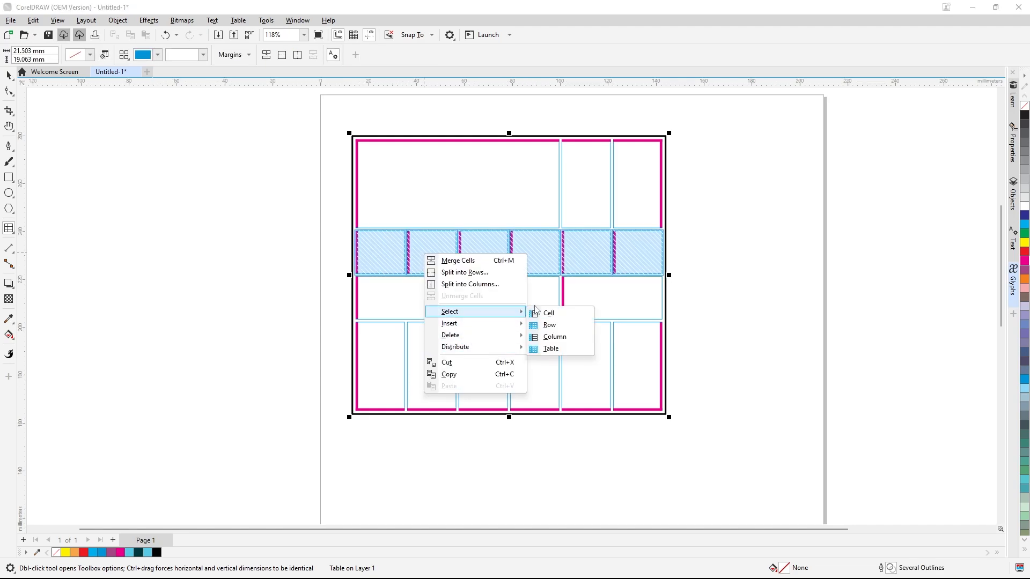
left_click(553, 325)
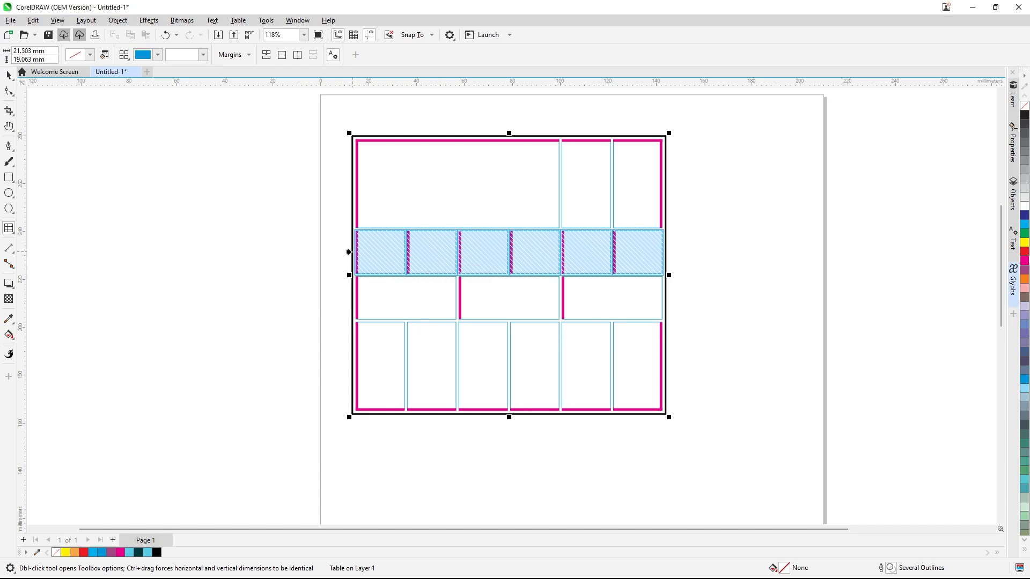
Step: Extend the second-row selection to all of its columns with the column selection command
right_click(386, 248)
mouse_move(481, 310)
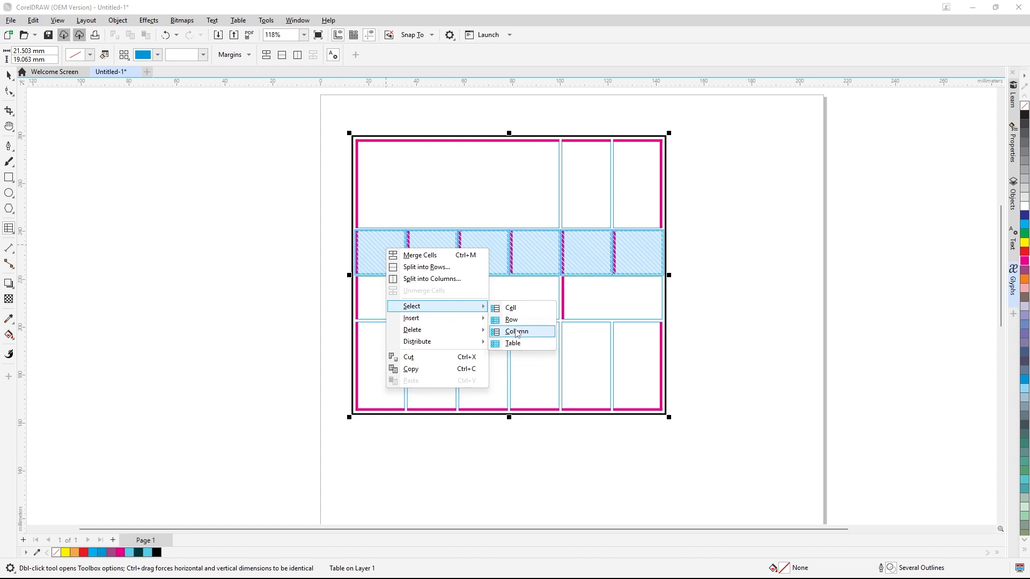
left_click(518, 333)
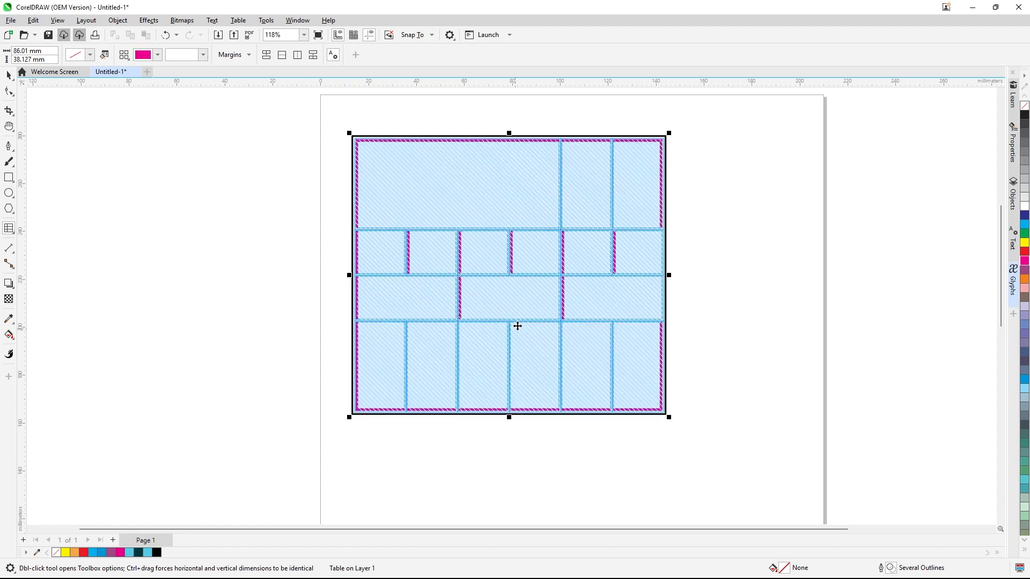
Step: Apply the table selection command to select all cells, and clear the selection
right_click(349, 257)
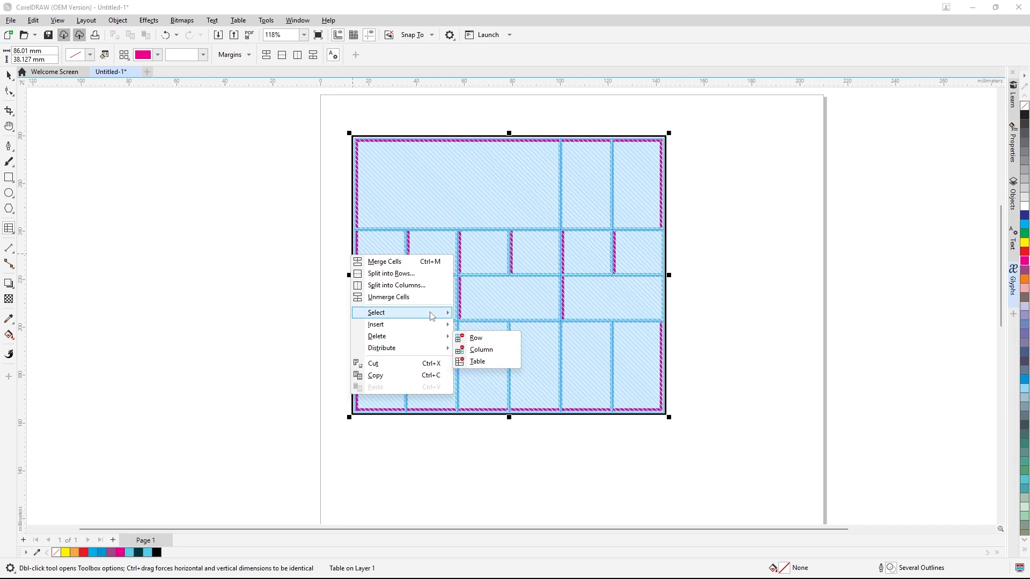
mouse_move(432, 317)
left_click(486, 346)
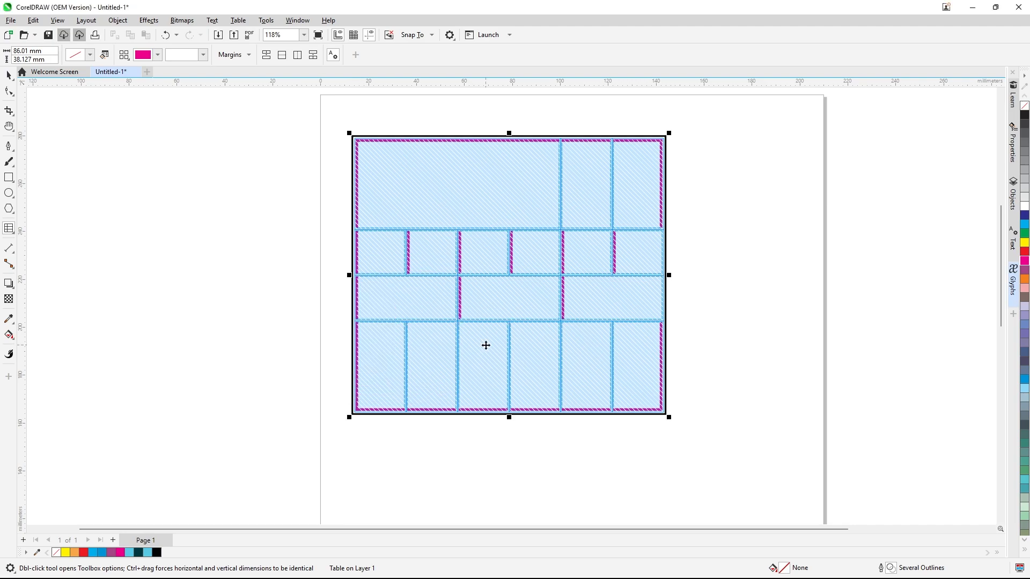
left_click(376, 256)
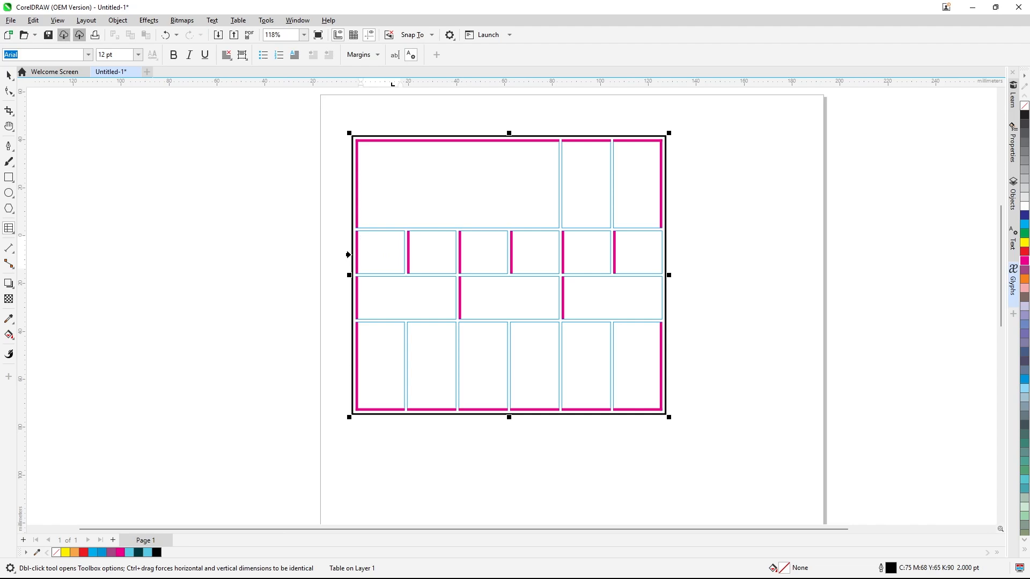
Step: Delete the table's second row of six small cells
left_click(348, 255)
right_click(361, 255)
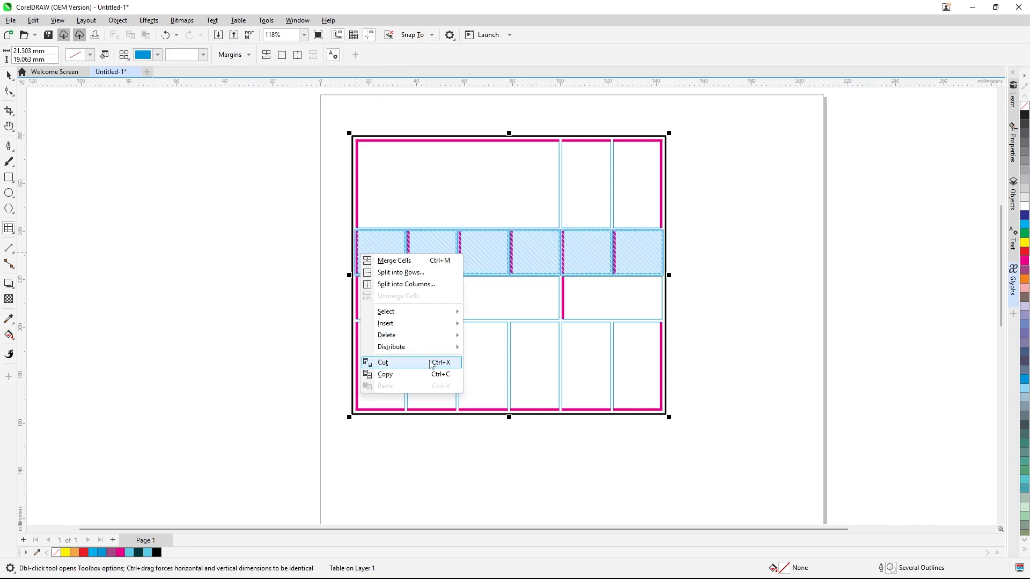
mouse_move(458, 337)
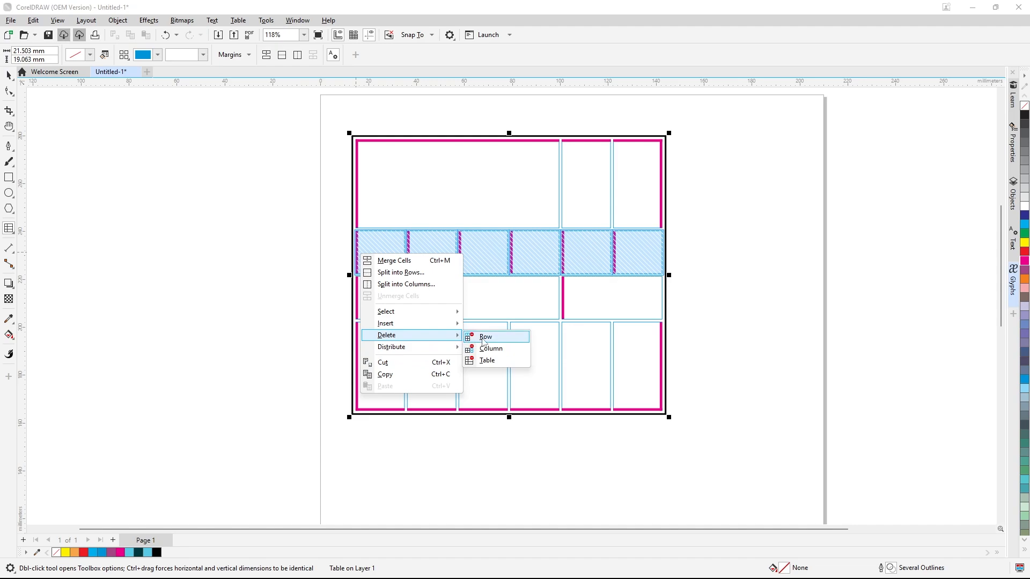
left_click(484, 340)
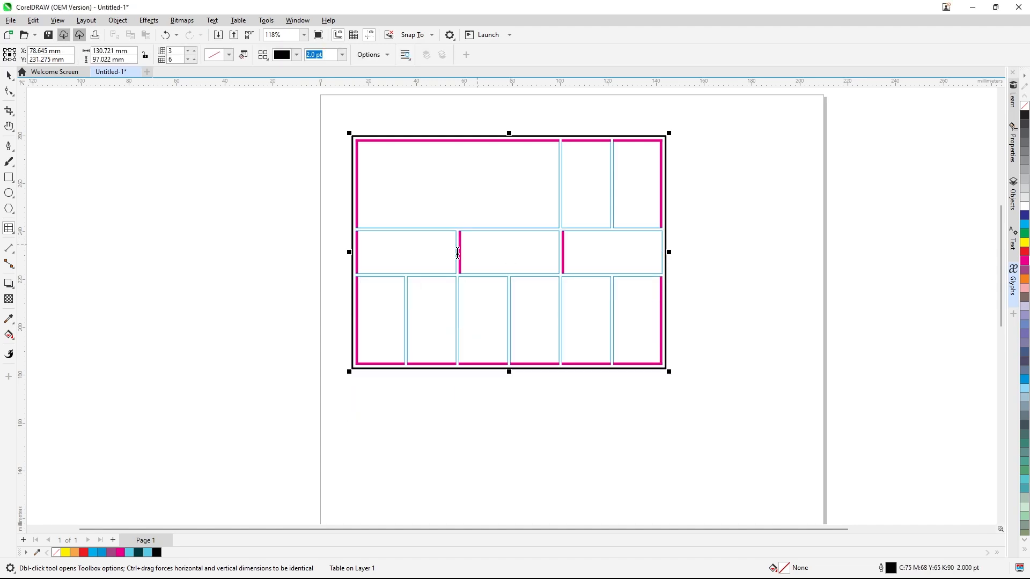
Step: Try deleting the columns of all cells in the table's last row, and undo the deletion
left_click(346, 296)
right_click(355, 303)
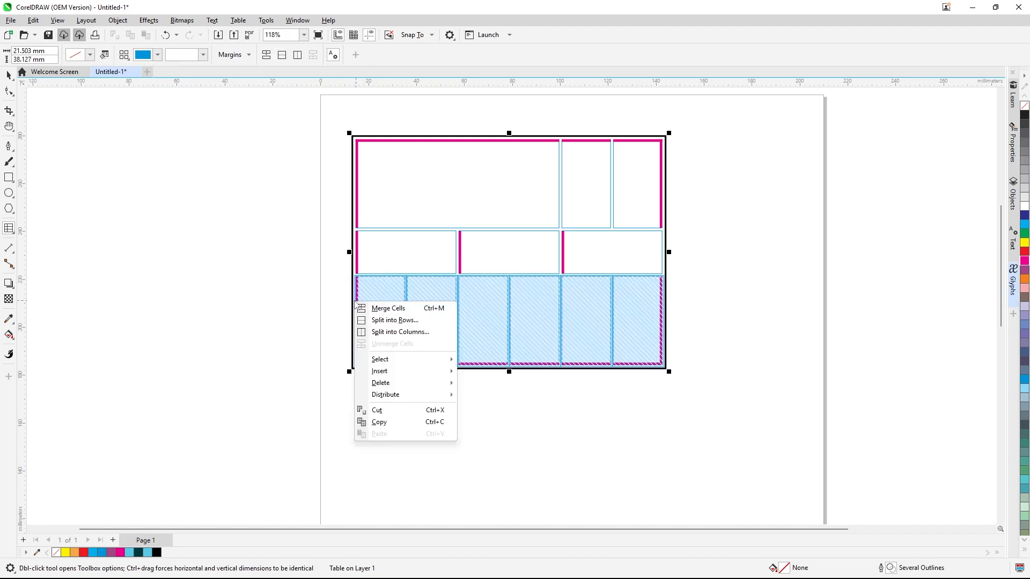
mouse_move(427, 382)
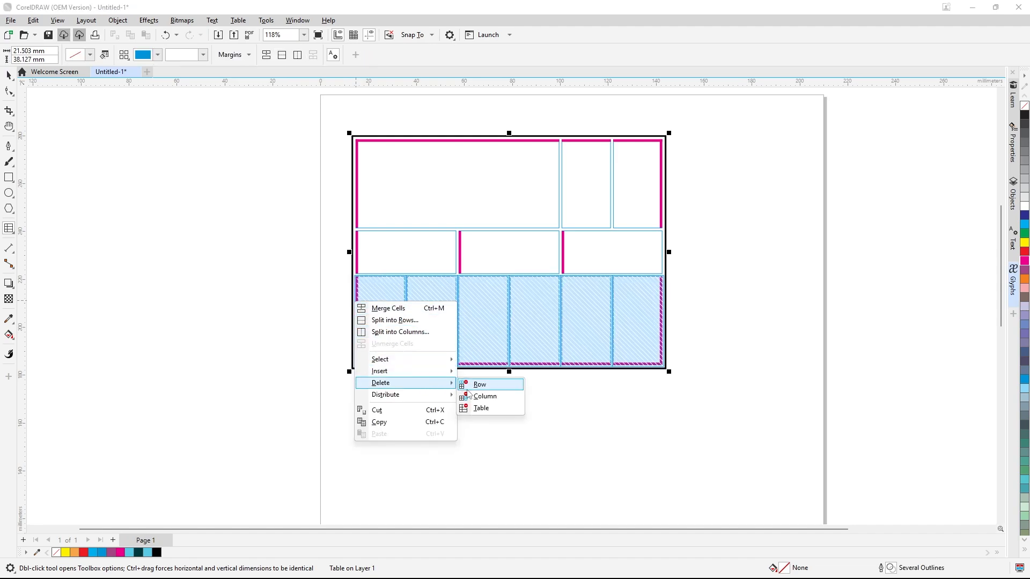
left_click(485, 397)
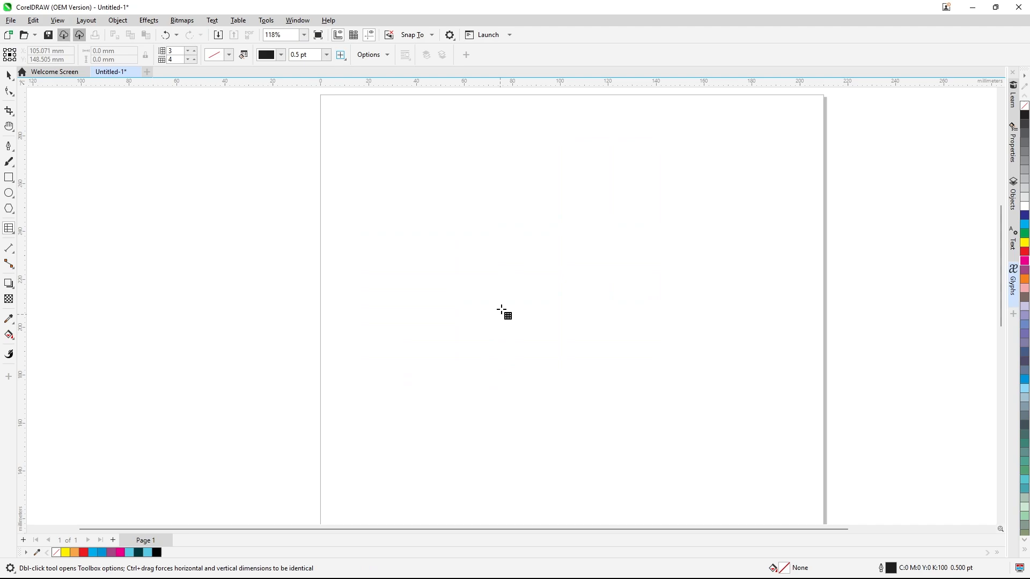
key("ctrl+z")
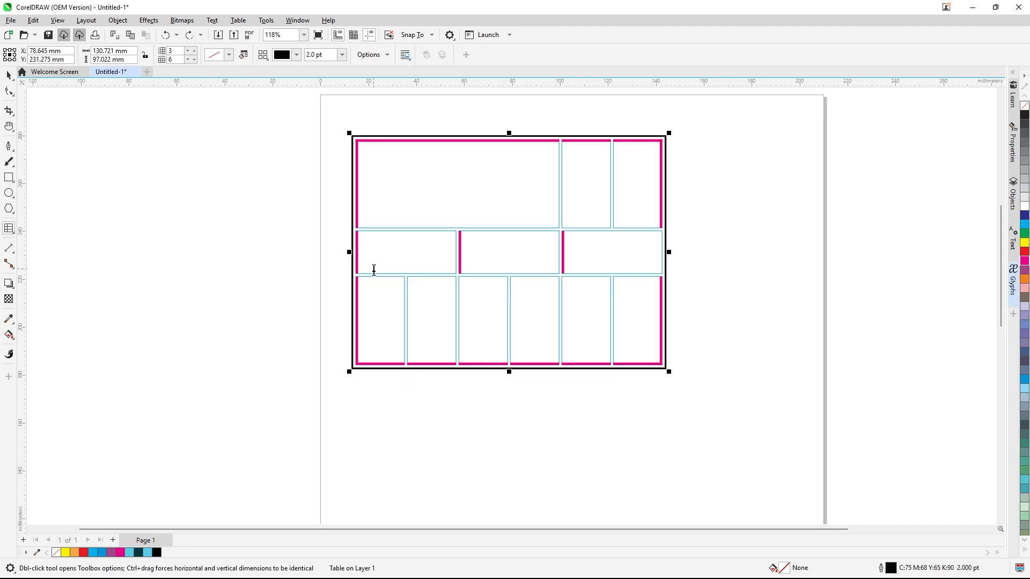
Step: Distribute the columns of the table's middle row evenly
left_click(352, 262)
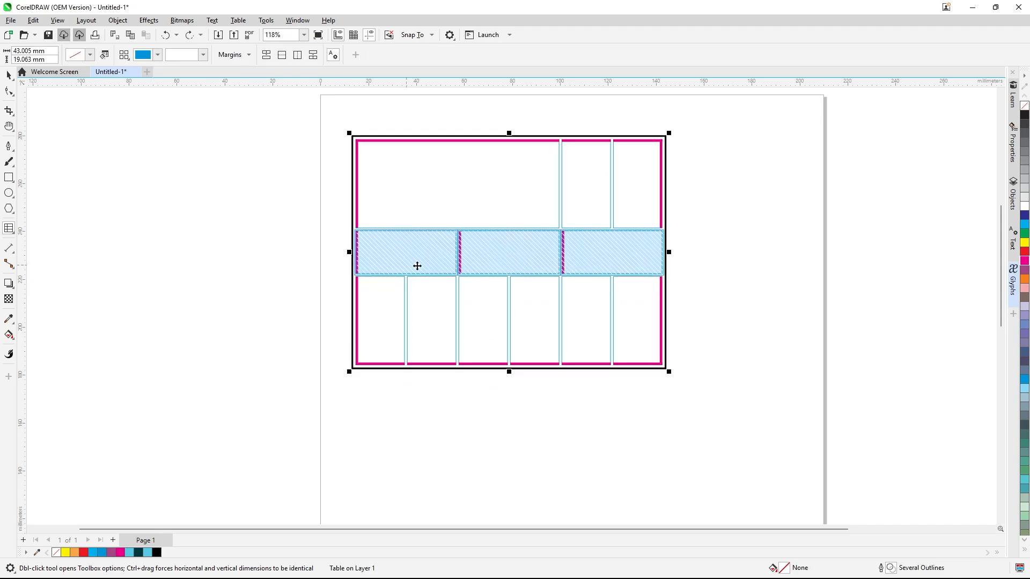
right_click(431, 264)
mouse_move(494, 363)
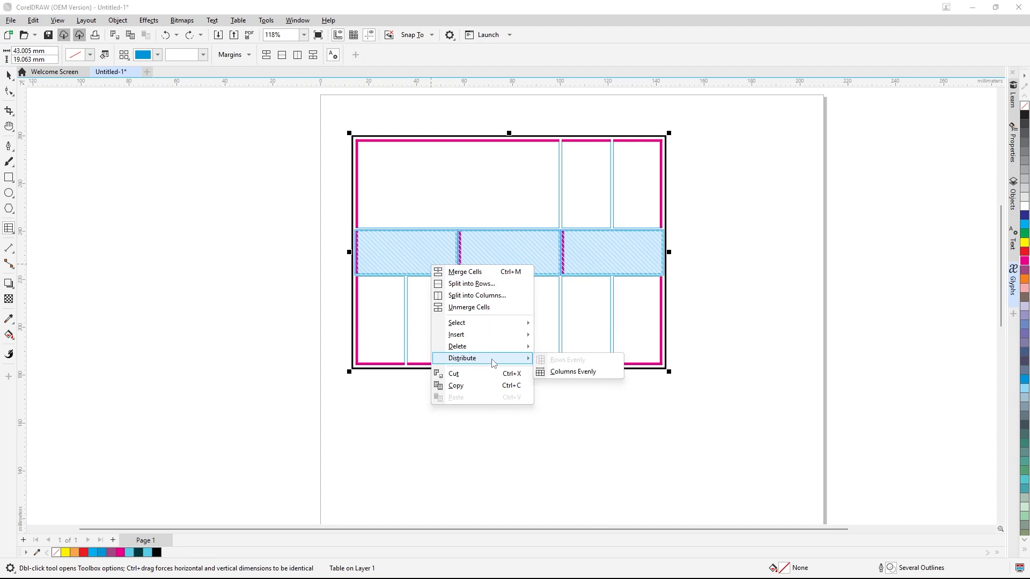
left_click(584, 373)
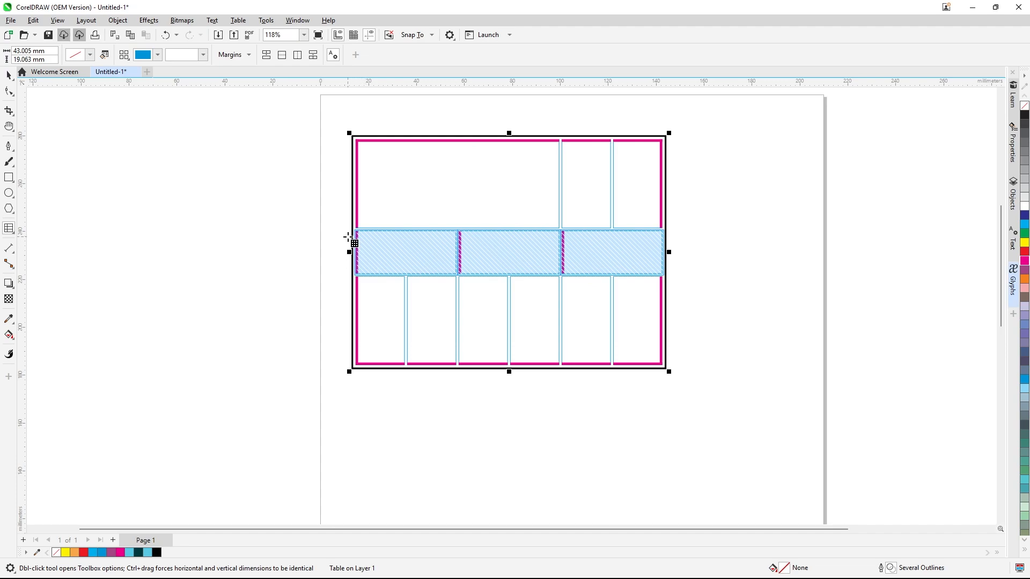
Step: Select the entire table and distribute its rows evenly
left_click(349, 134)
right_click(394, 158)
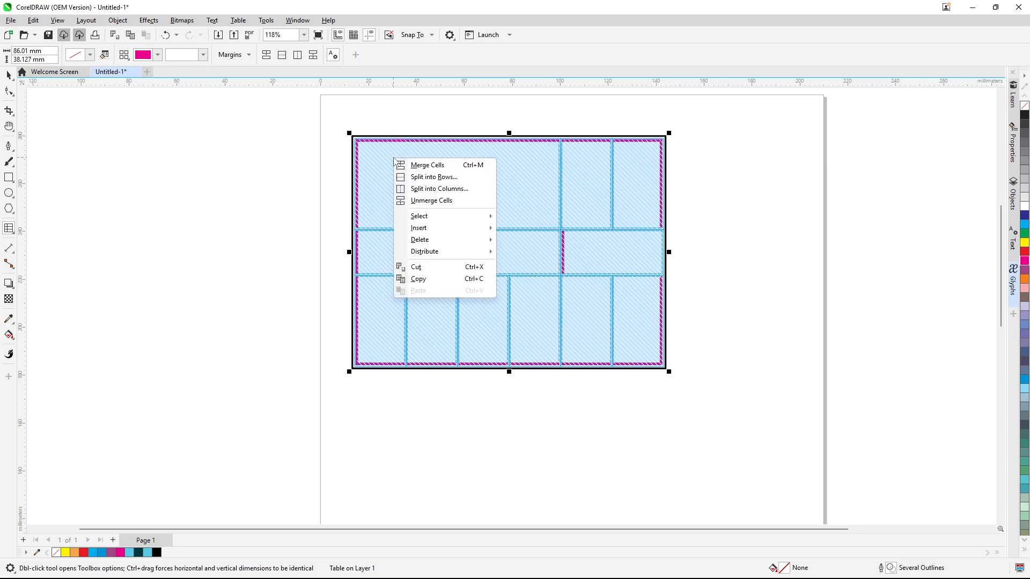
mouse_move(490, 256)
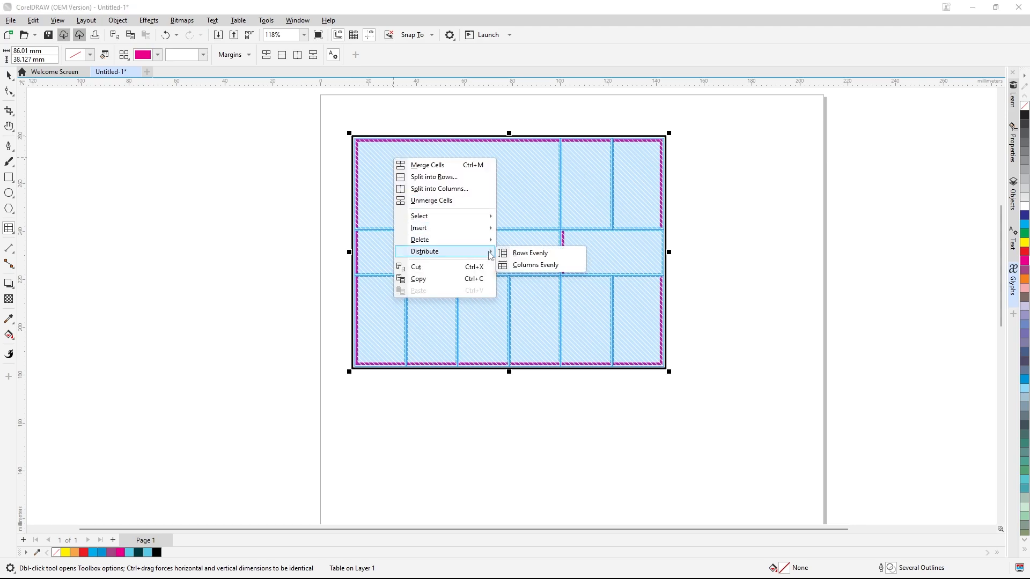
left_click(537, 257)
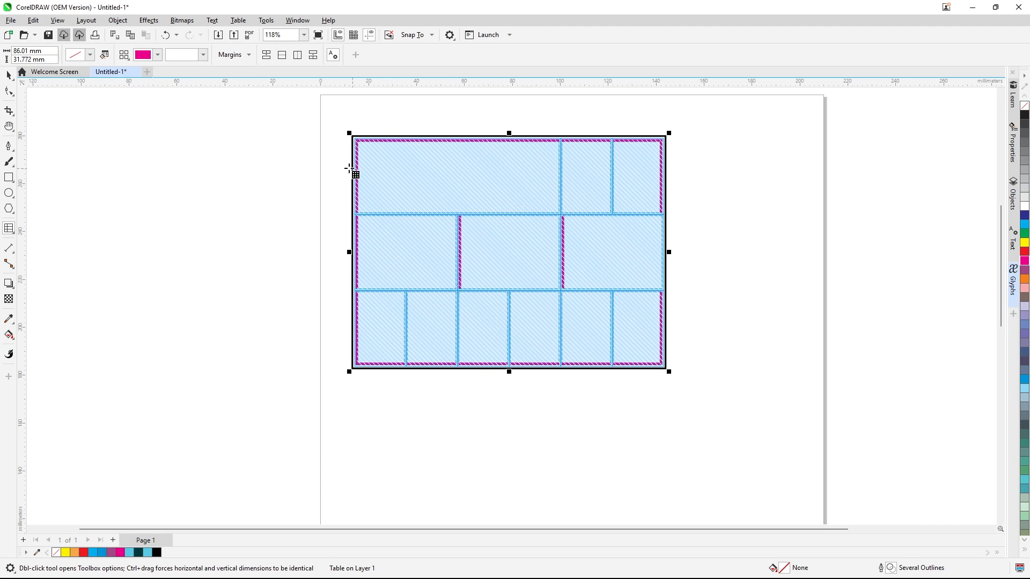
Step: Distribute the columns of the entire table evenly
right_click(375, 156)
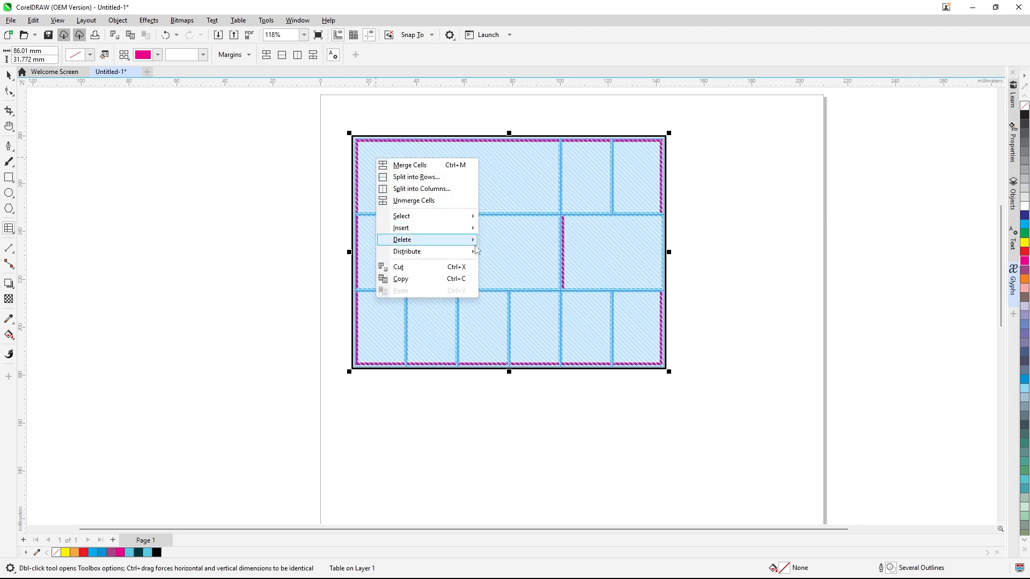
mouse_move(466, 252)
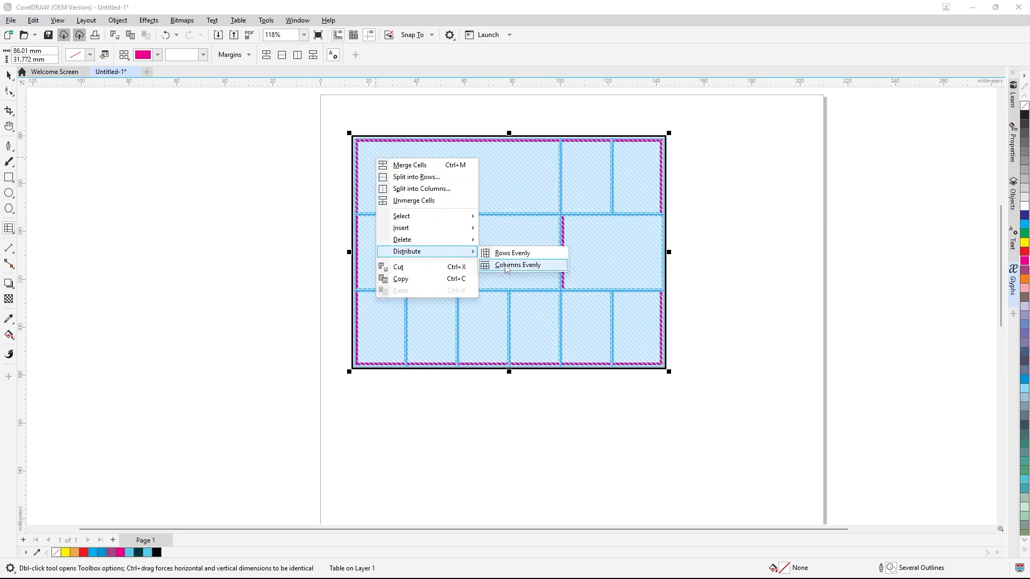
left_click(502, 265)
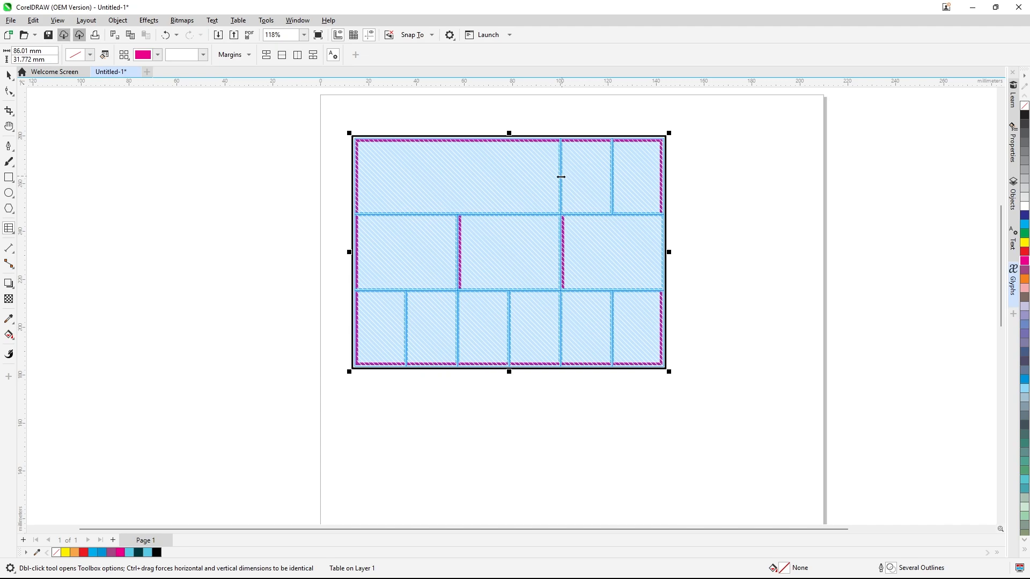
Step: Shift four of the table's column borders to make the column widths uneven, narrowing the first row's wide cell to about 71 mm
left_click_drag(561, 177, 524, 177)
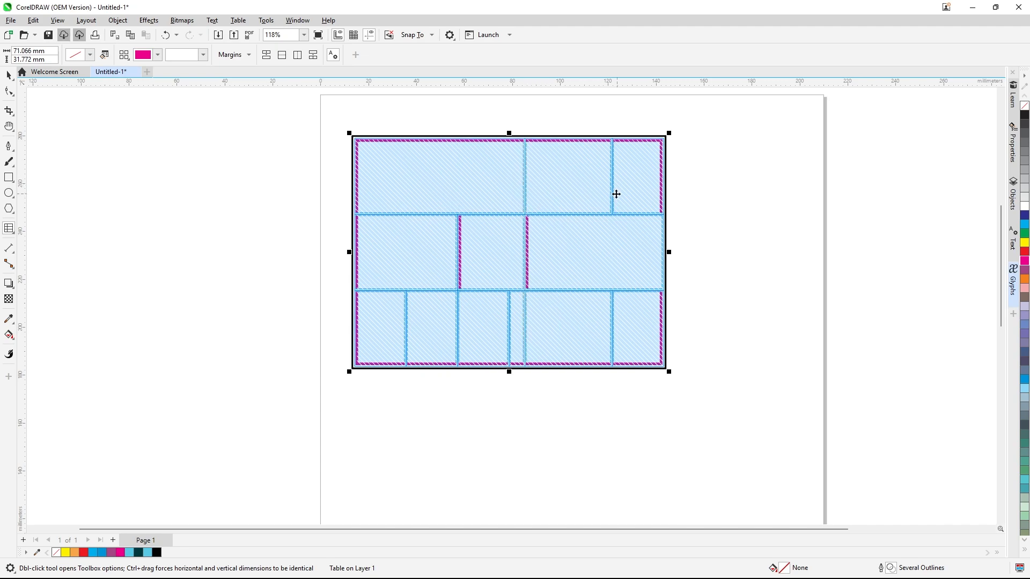
left_click_drag(616, 194, 624, 196)
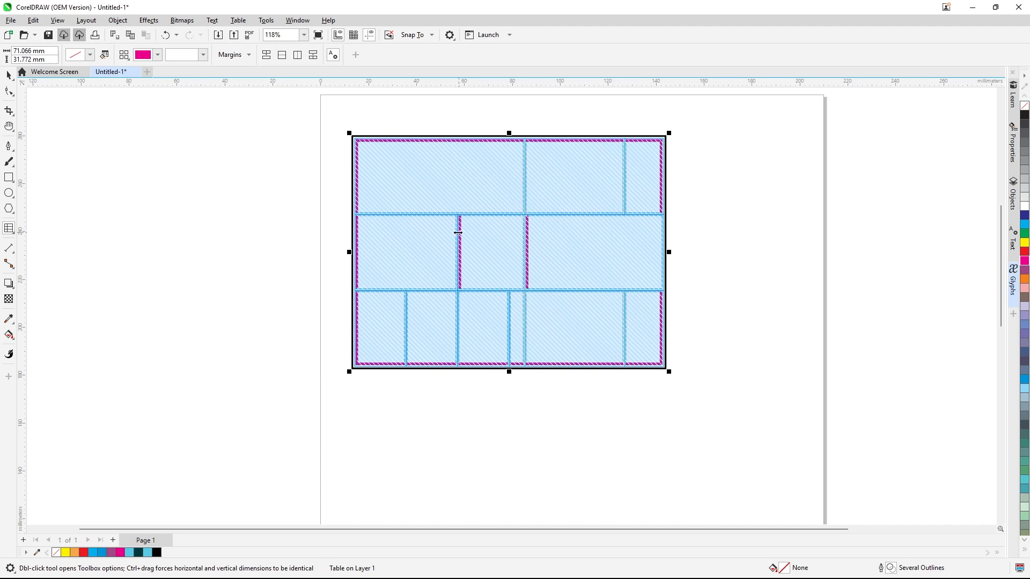
left_click_drag(457, 233, 442, 233)
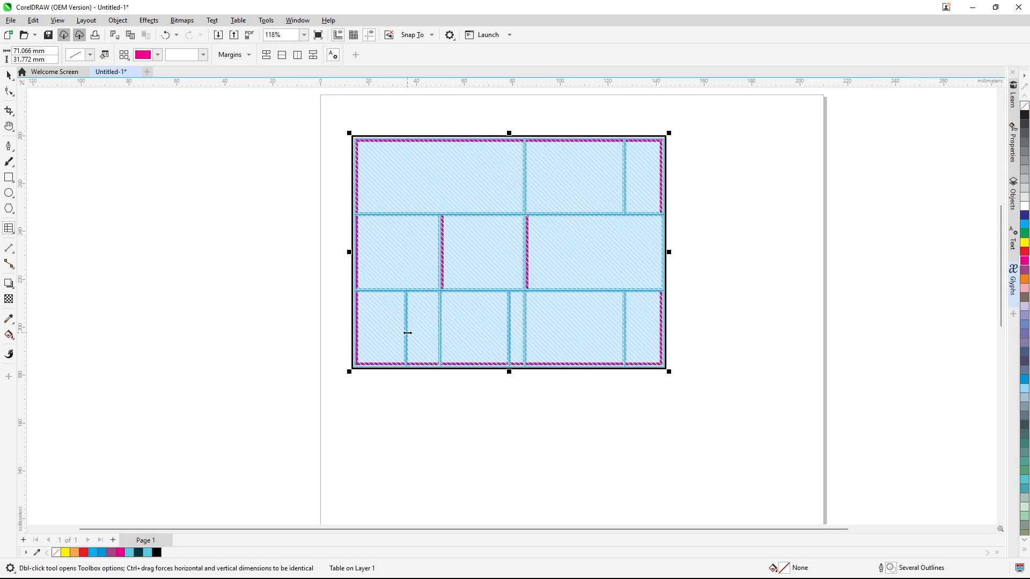
left_click_drag(407, 333, 394, 338)
Step: Distribute all columns of the selected table evenly again
right_click(472, 183)
mouse_move(552, 276)
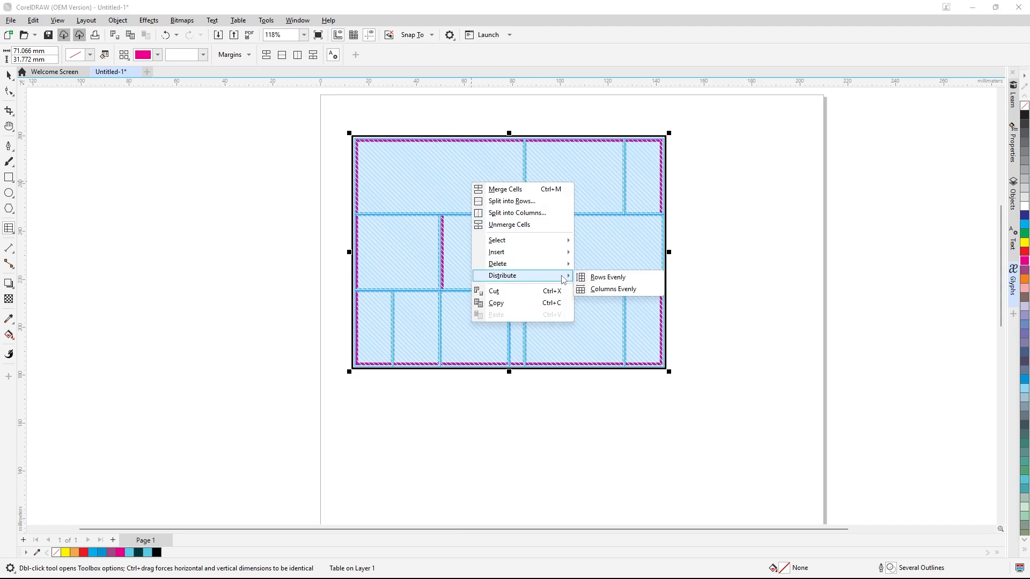
left_click(597, 288)
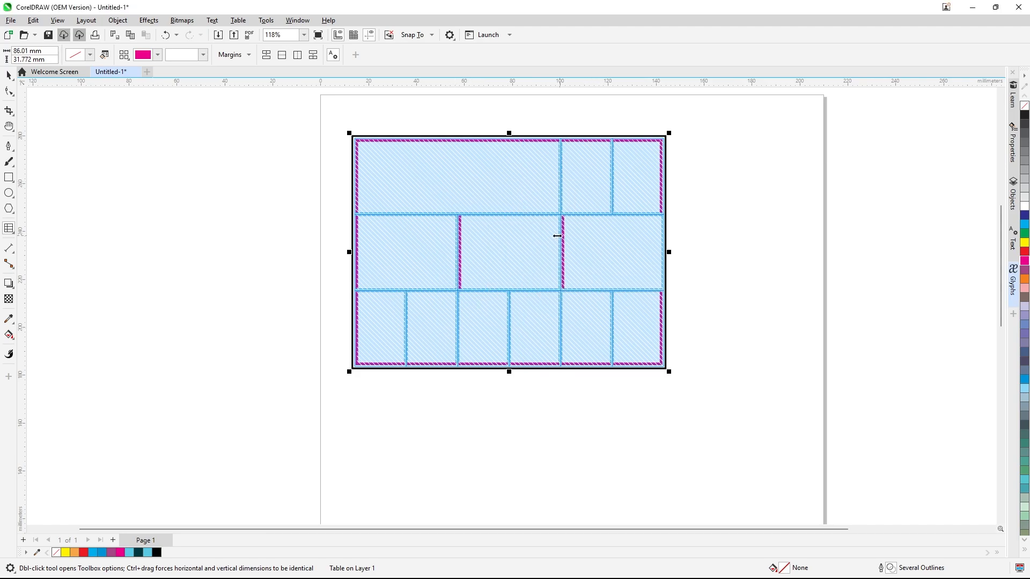
Step: Try cutting the table's middle row, and undo the cut
left_click(368, 161)
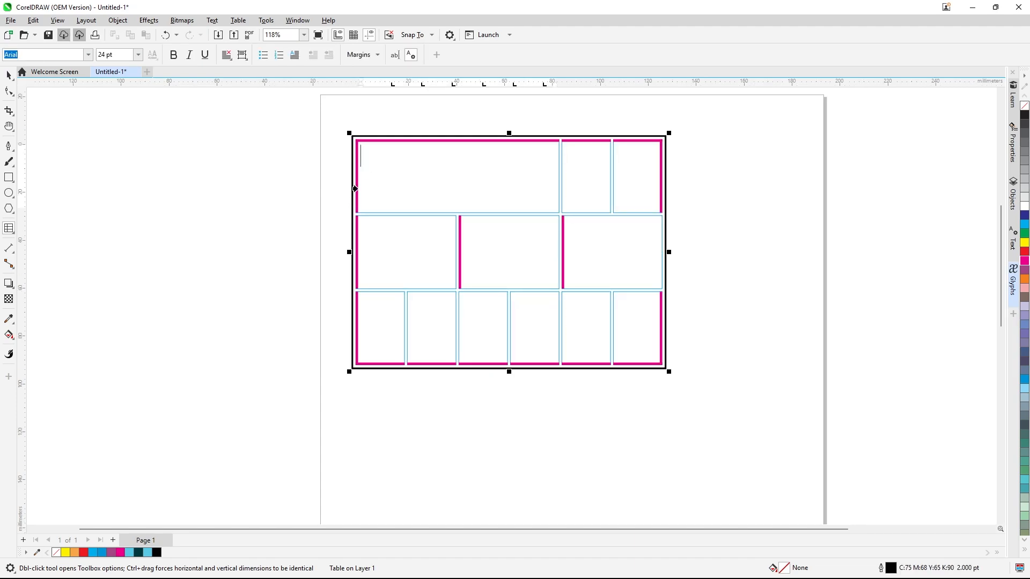
left_click(354, 240)
right_click(357, 242)
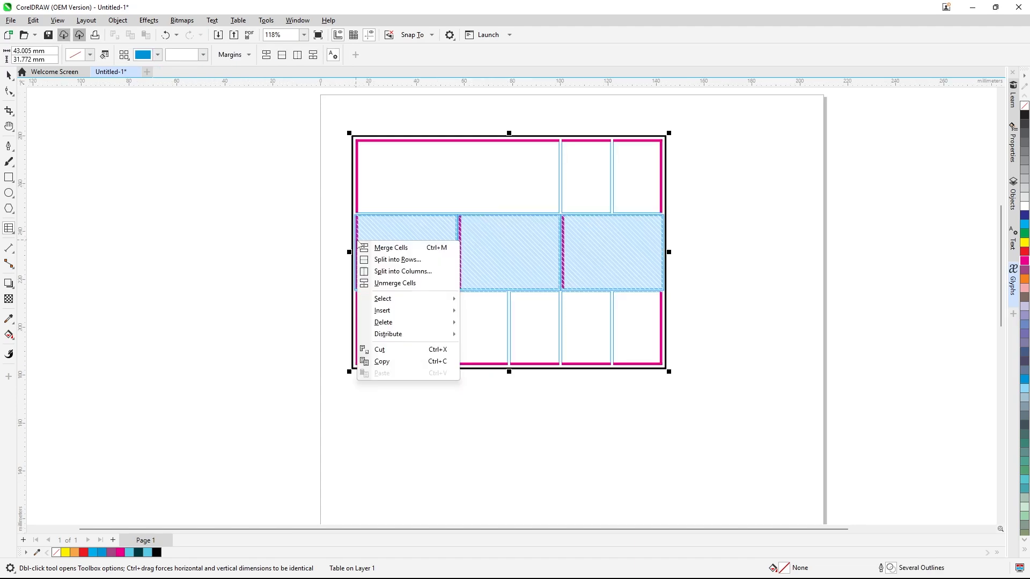
left_click(415, 354)
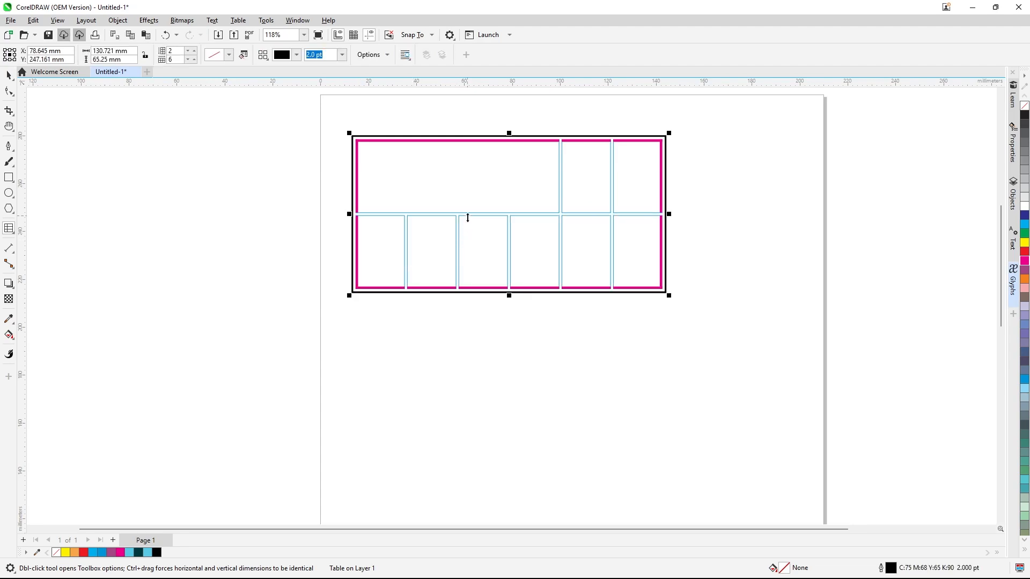
key("ctrl+z")
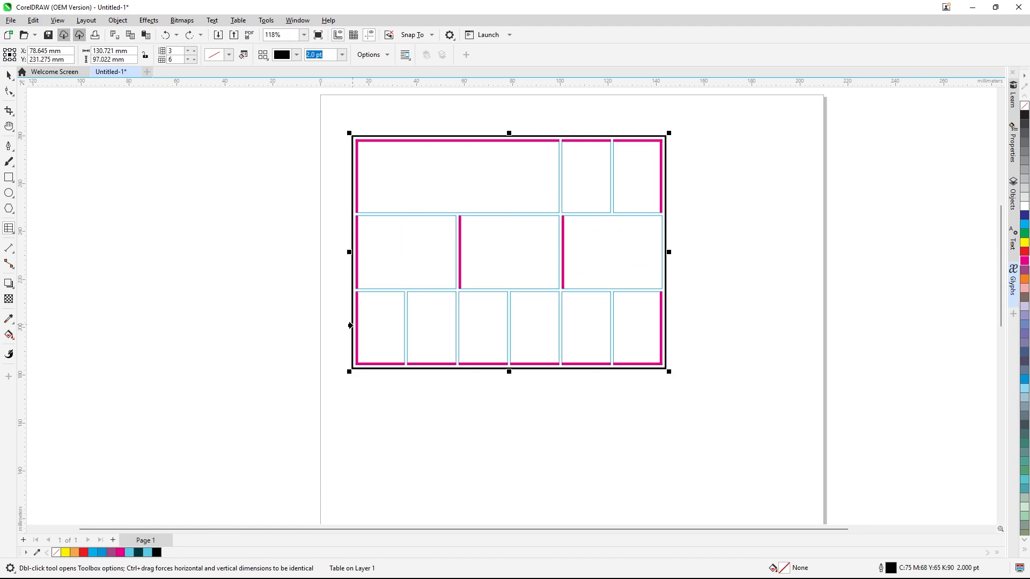
Step: Copy the table's last row and paste it with the option to insert it below the selected row
left_click(349, 328)
right_click(362, 319)
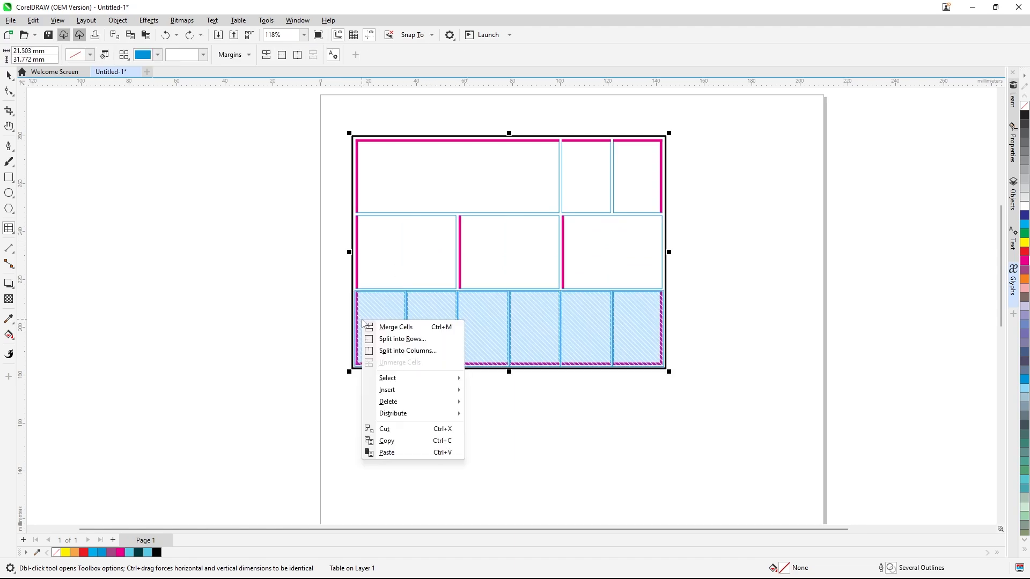
left_click(410, 443)
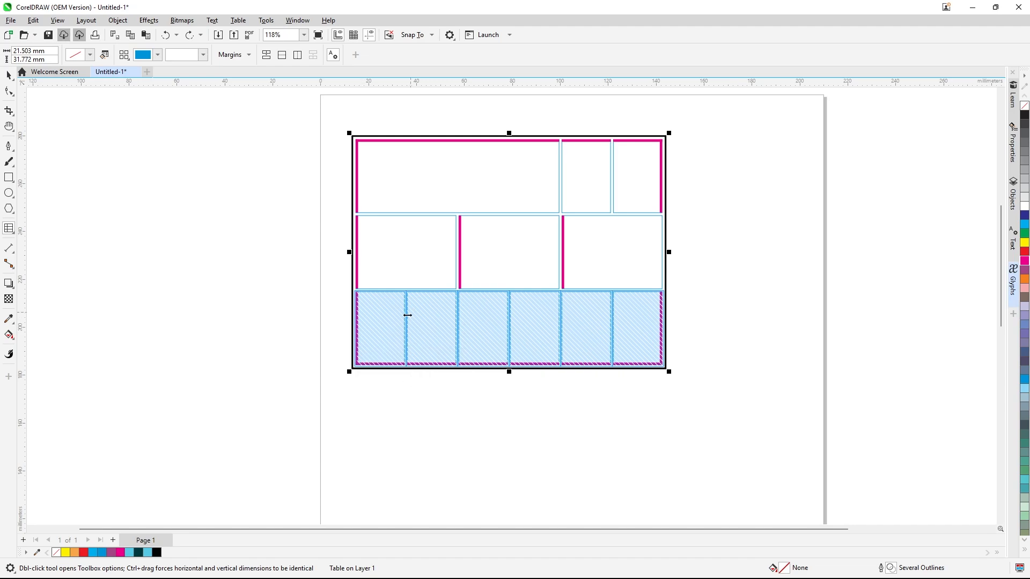
right_click(352, 342)
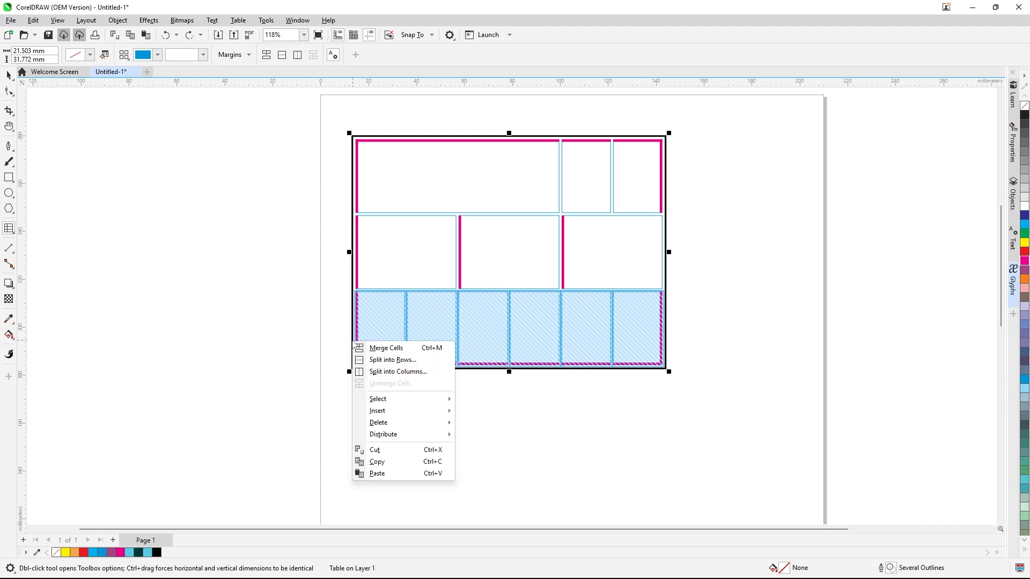
left_click(375, 473)
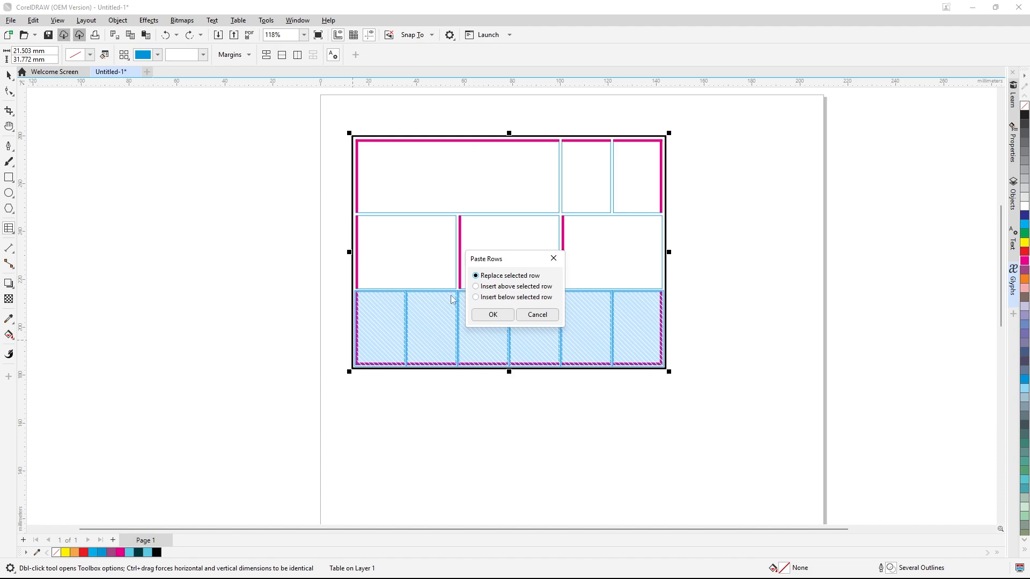
left_click(479, 298)
left_click(499, 316)
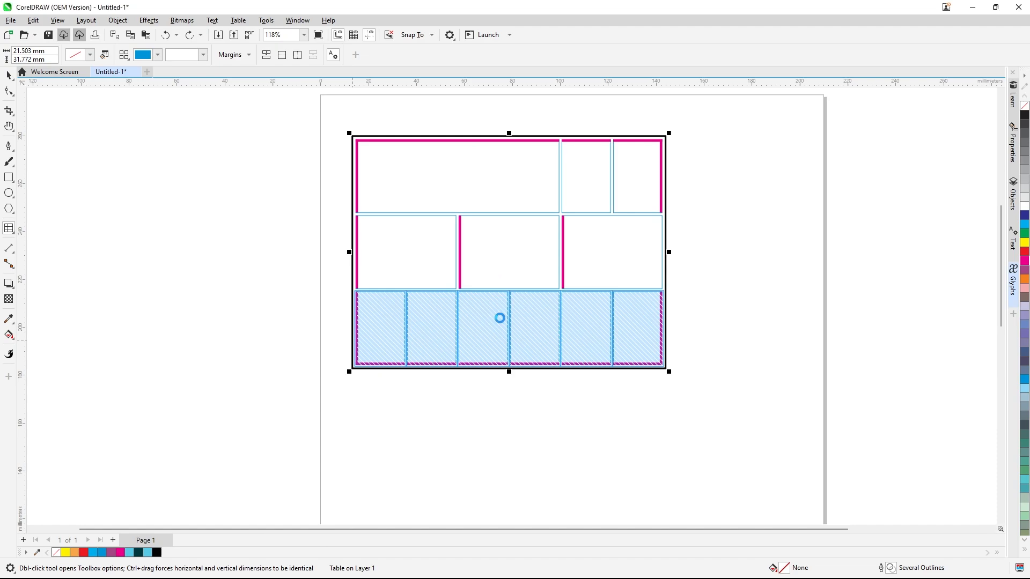
left_click(465, 183)
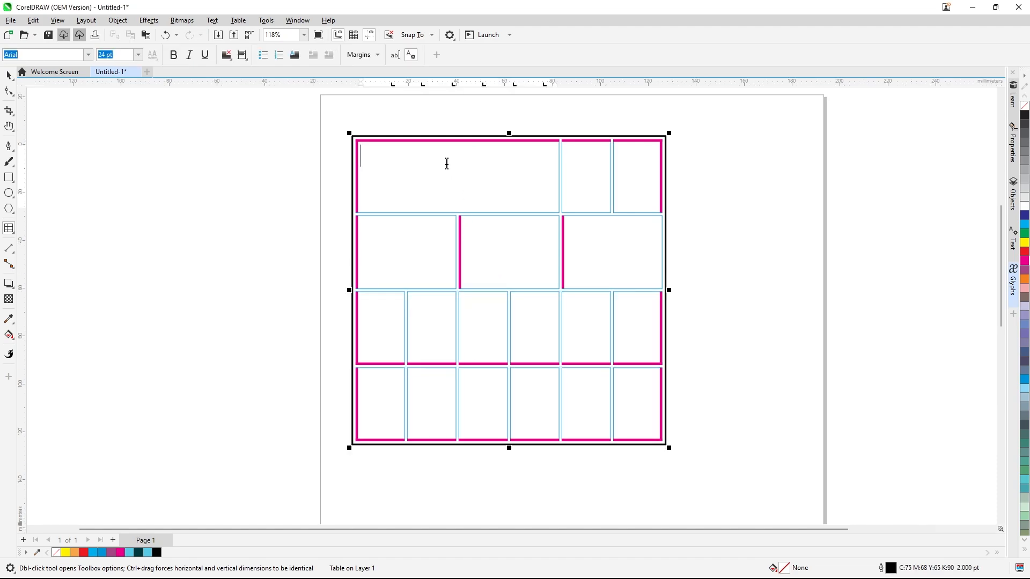
left_click(234, 21)
mouse_move(290, 109)
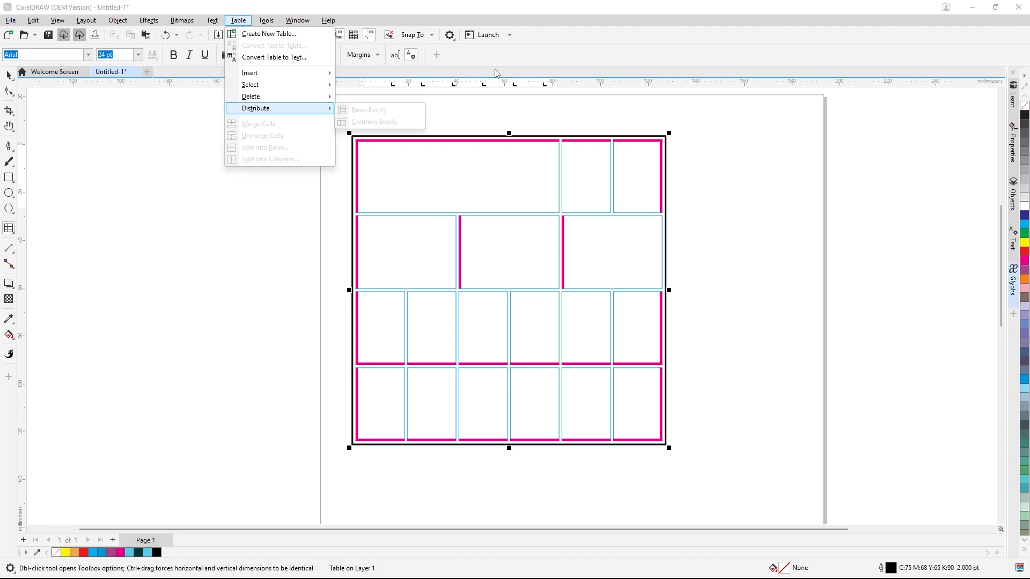
left_click(496, 74)
Step: Select the entire table's cells and switch to the Pick tool with the table selected as an object
left_click(352, 135)
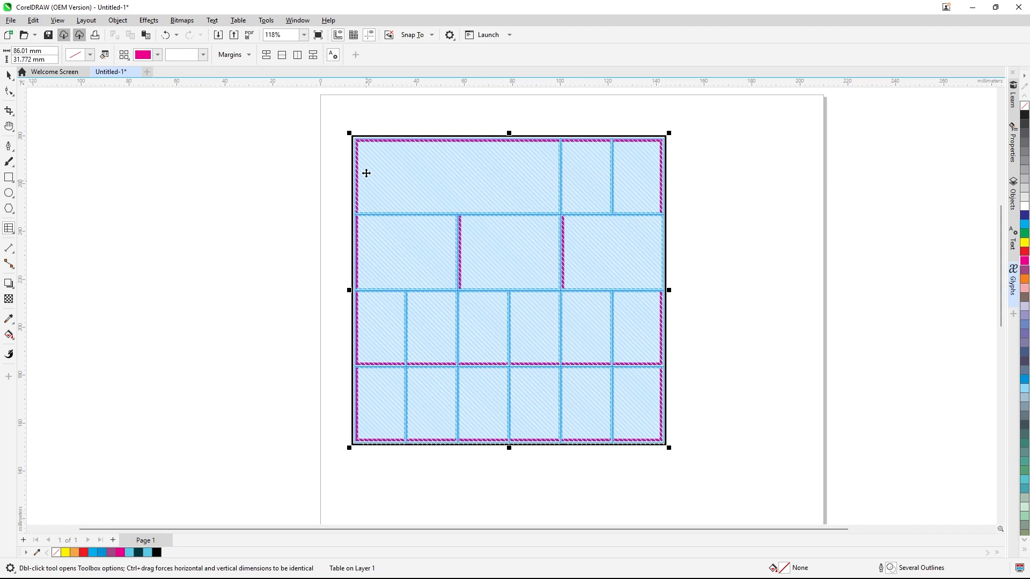
left_click(10, 75)
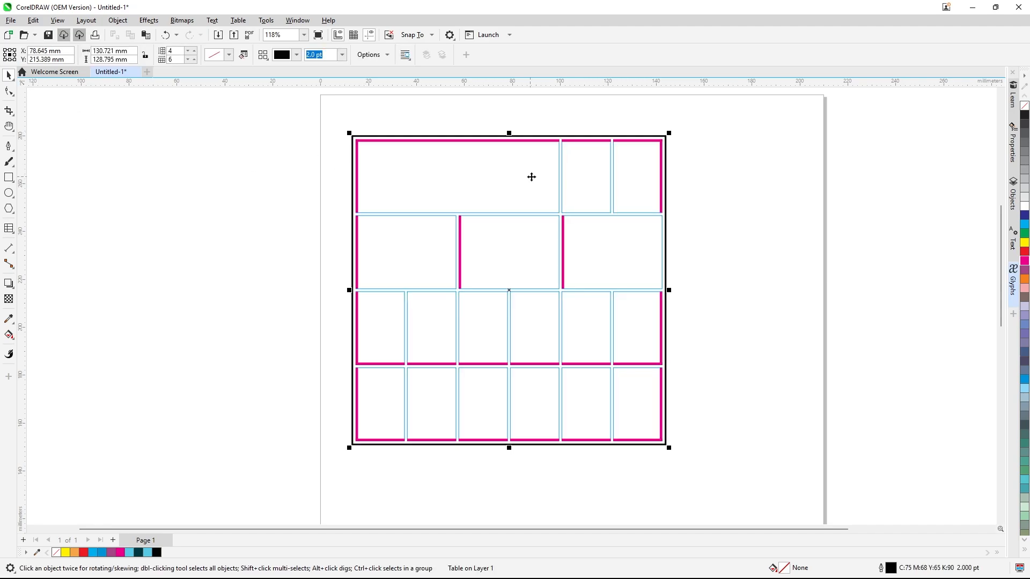